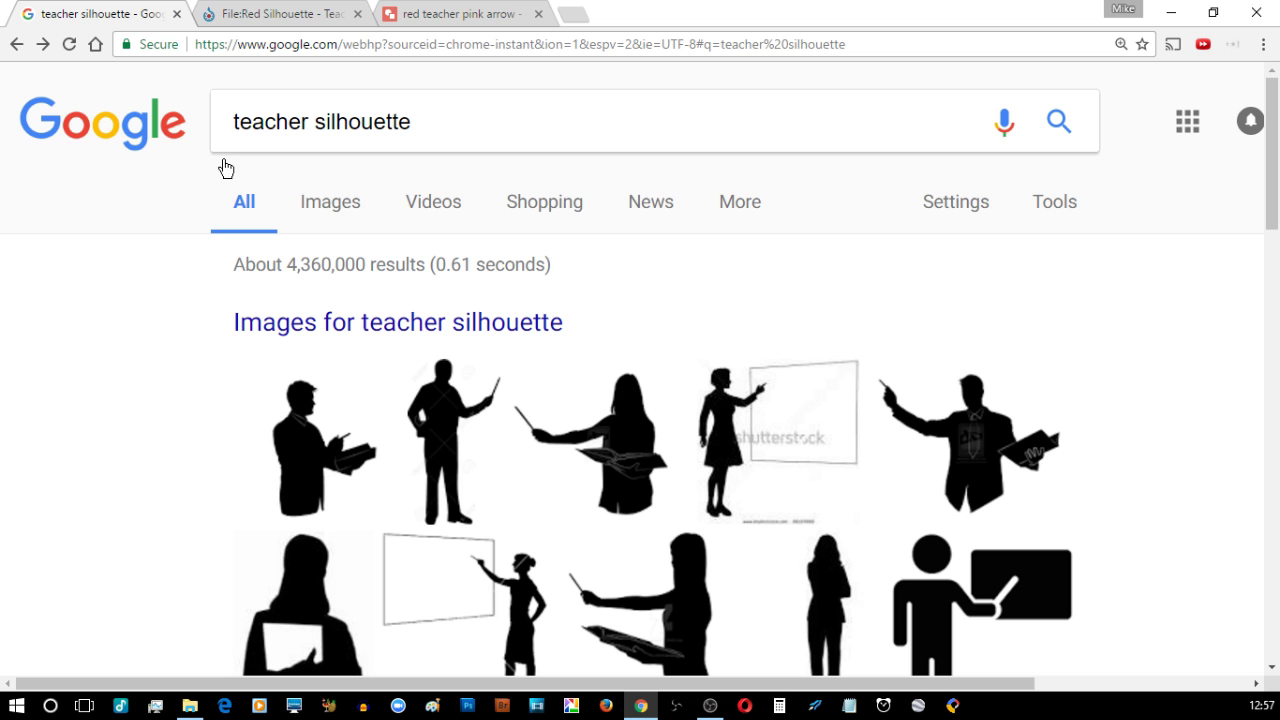
# - Switch the teacher silhouette search to its image results
pyautogui.scroll(-3, 203, 343)
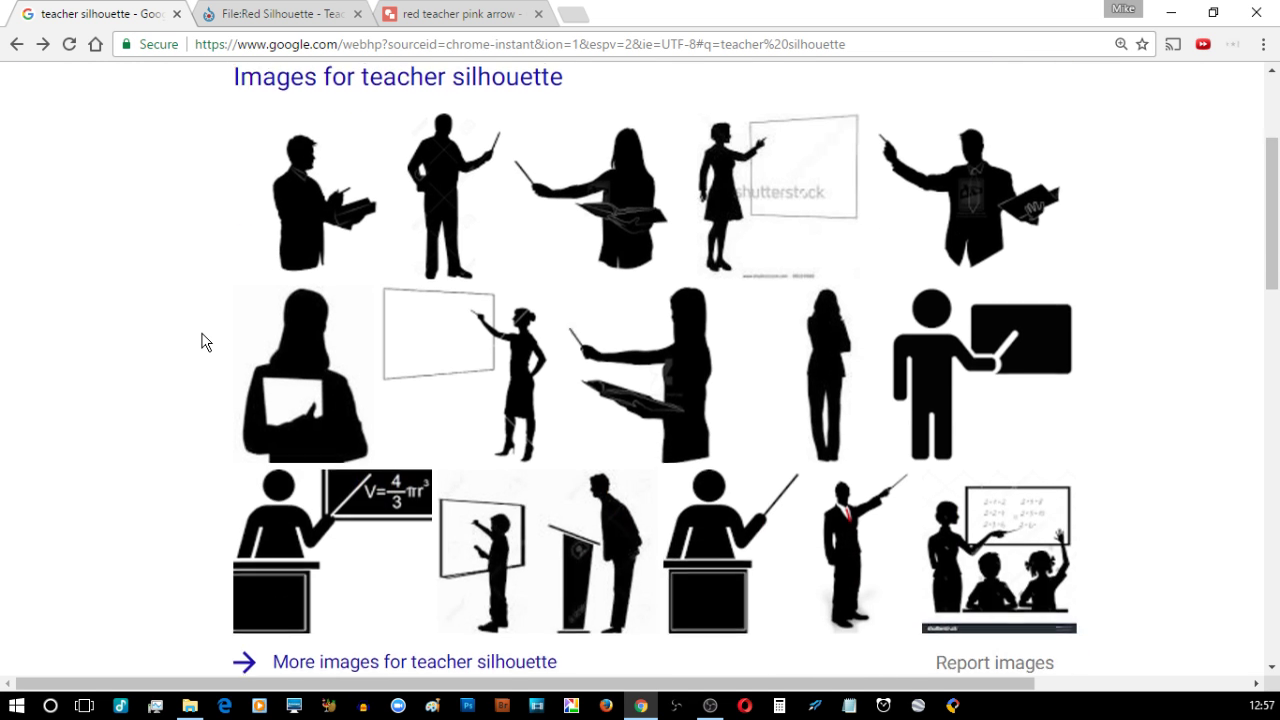
pyautogui.scroll(1, 200, 343)
pyautogui.click(297, 211)
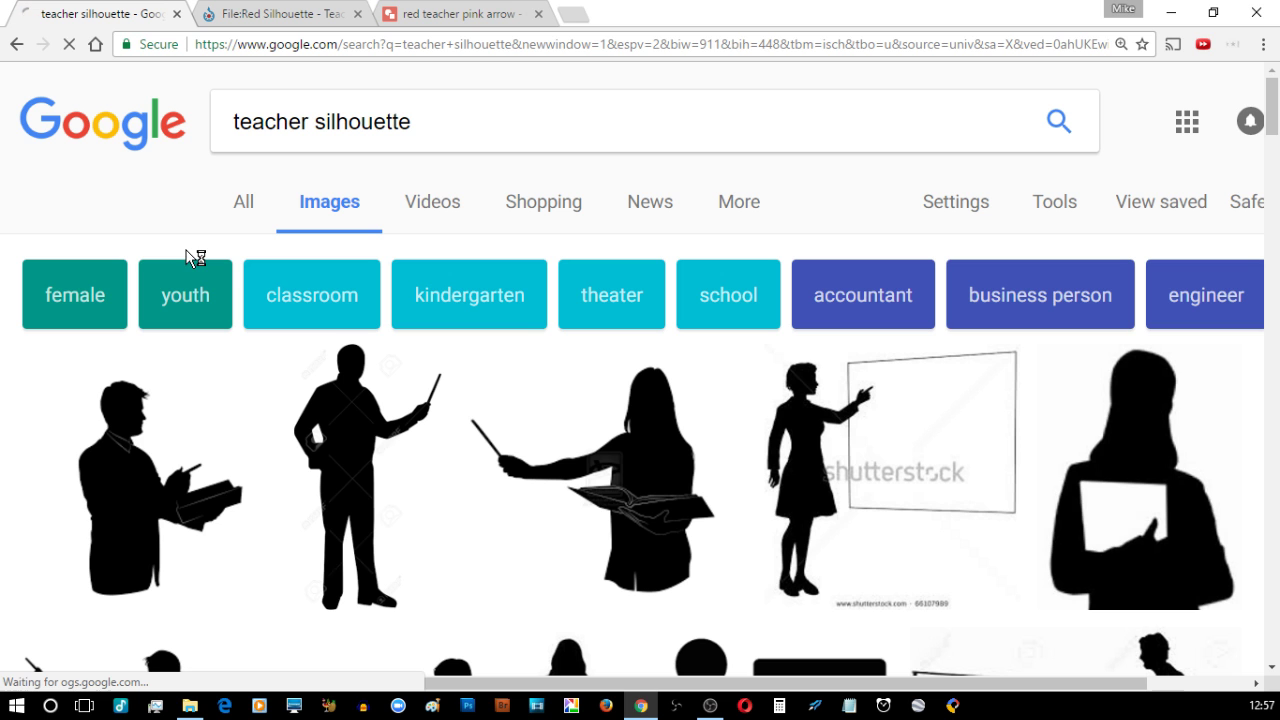
# - Reduce the browser page zoom, then reset it to the default
pyautogui.click(1263, 44)
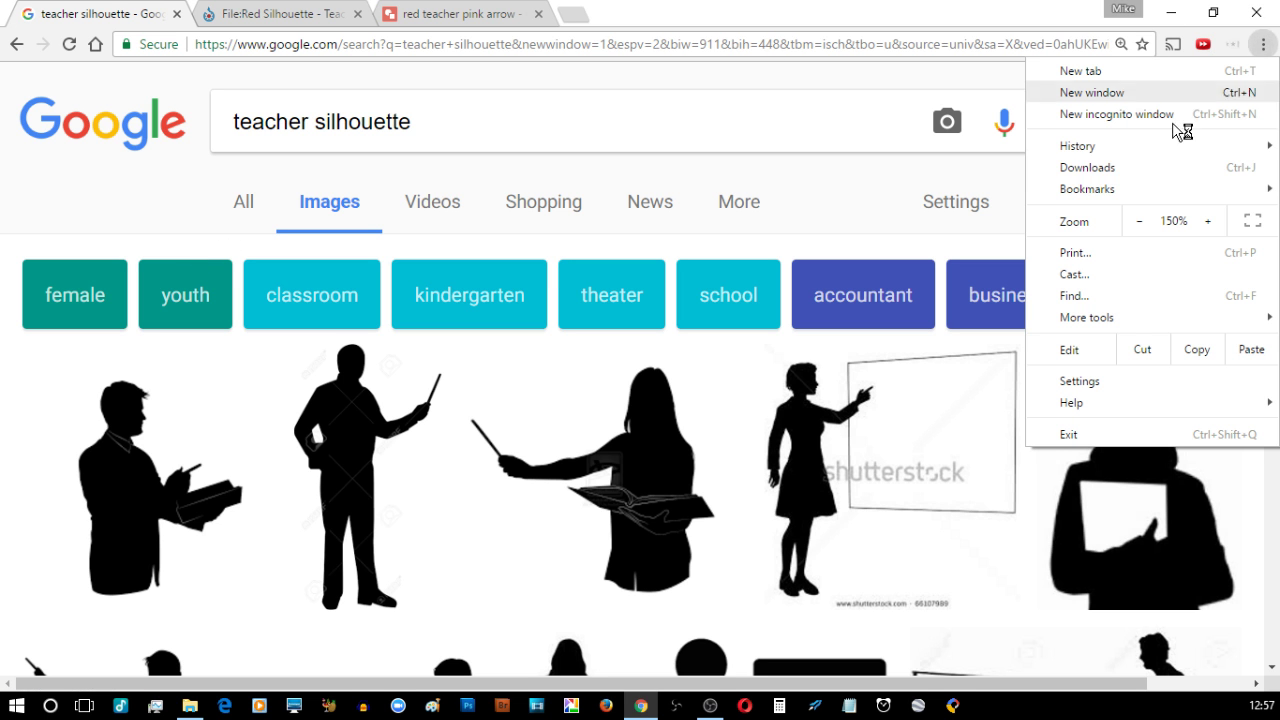
pyautogui.click(1140, 221)
pyautogui.click(1140, 221)
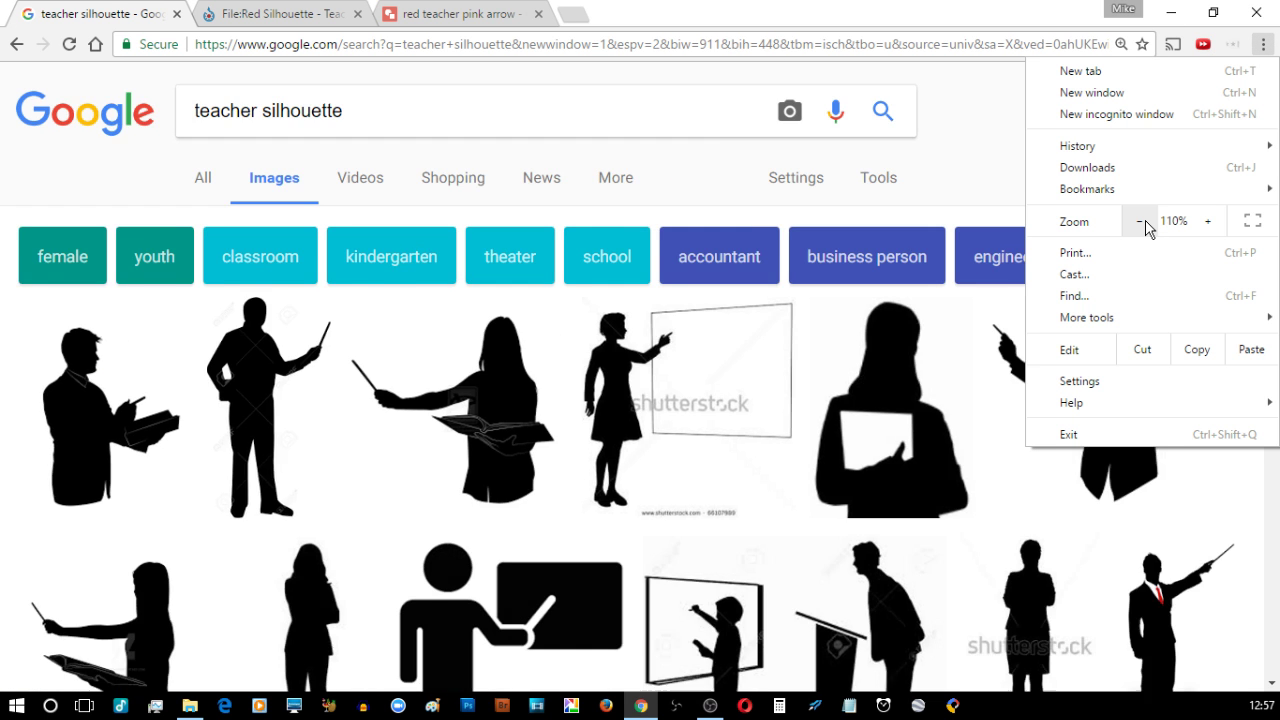
pyautogui.click(1145, 220)
pyautogui.click(921, 109)
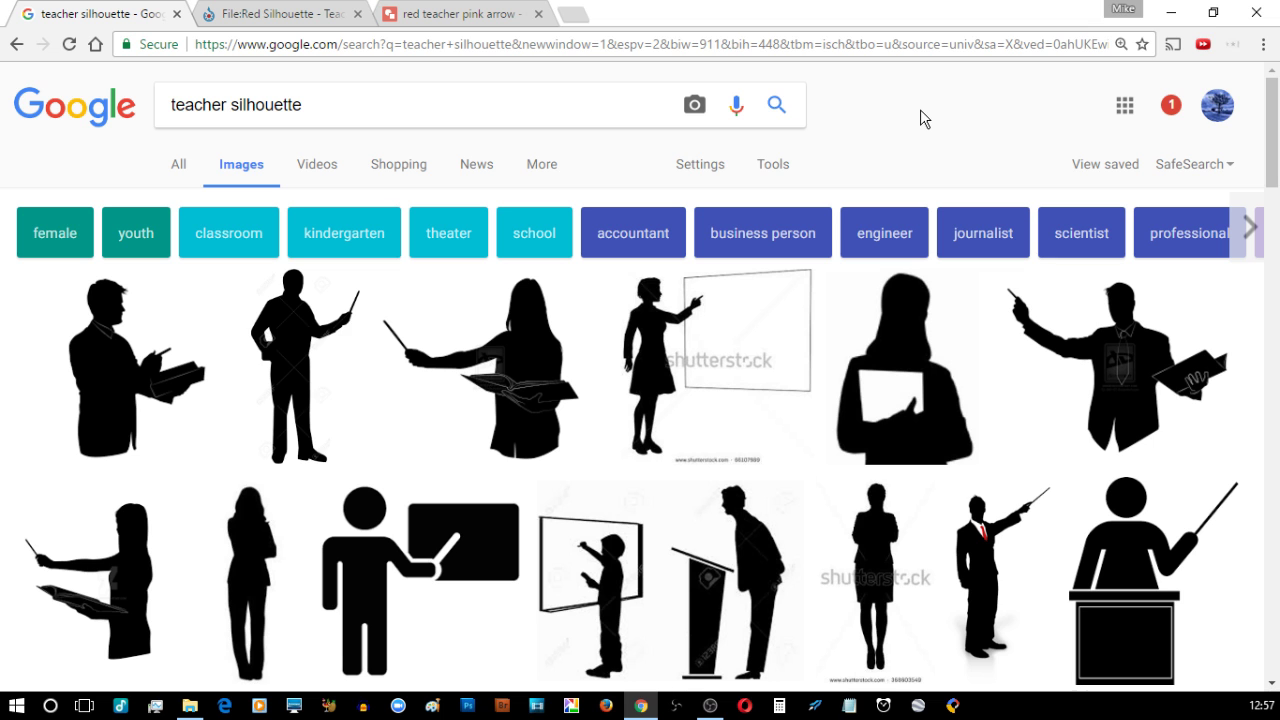
pyautogui.click(1121, 44)
pyautogui.click(1095, 110)
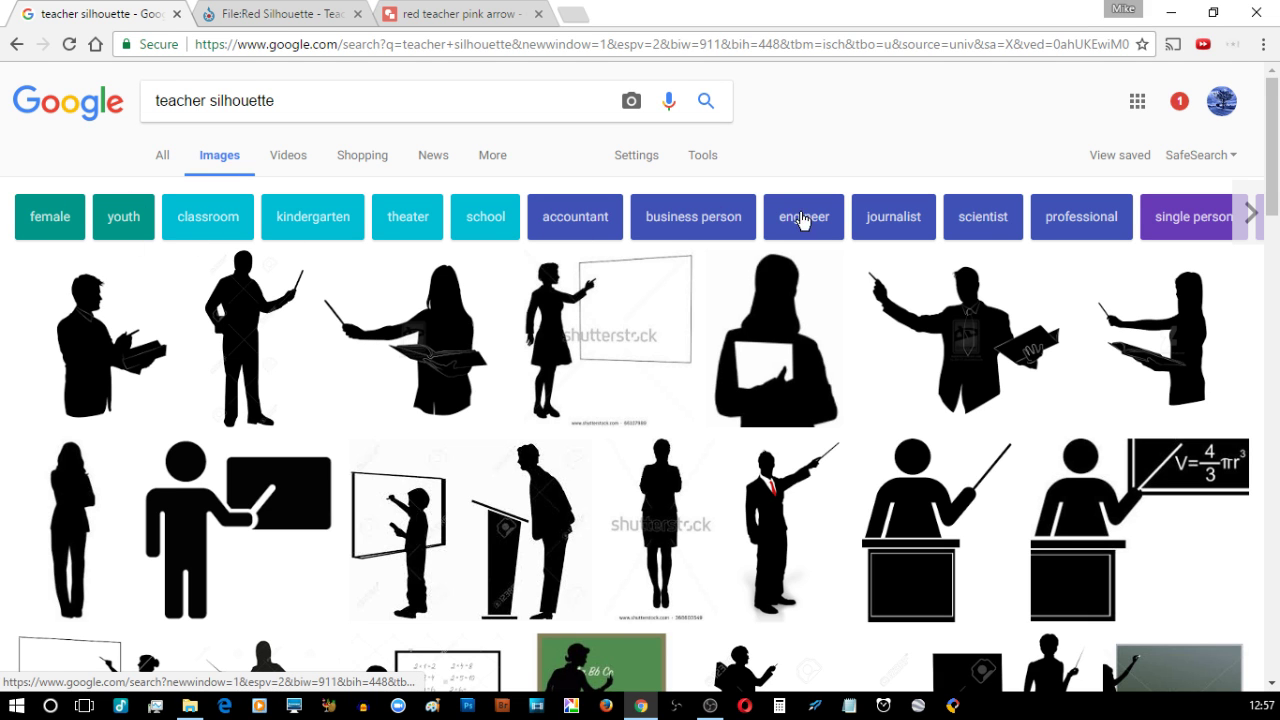
# - Browse forward through the related search suggestions and back to the first ones
pyautogui.click(1251, 216)
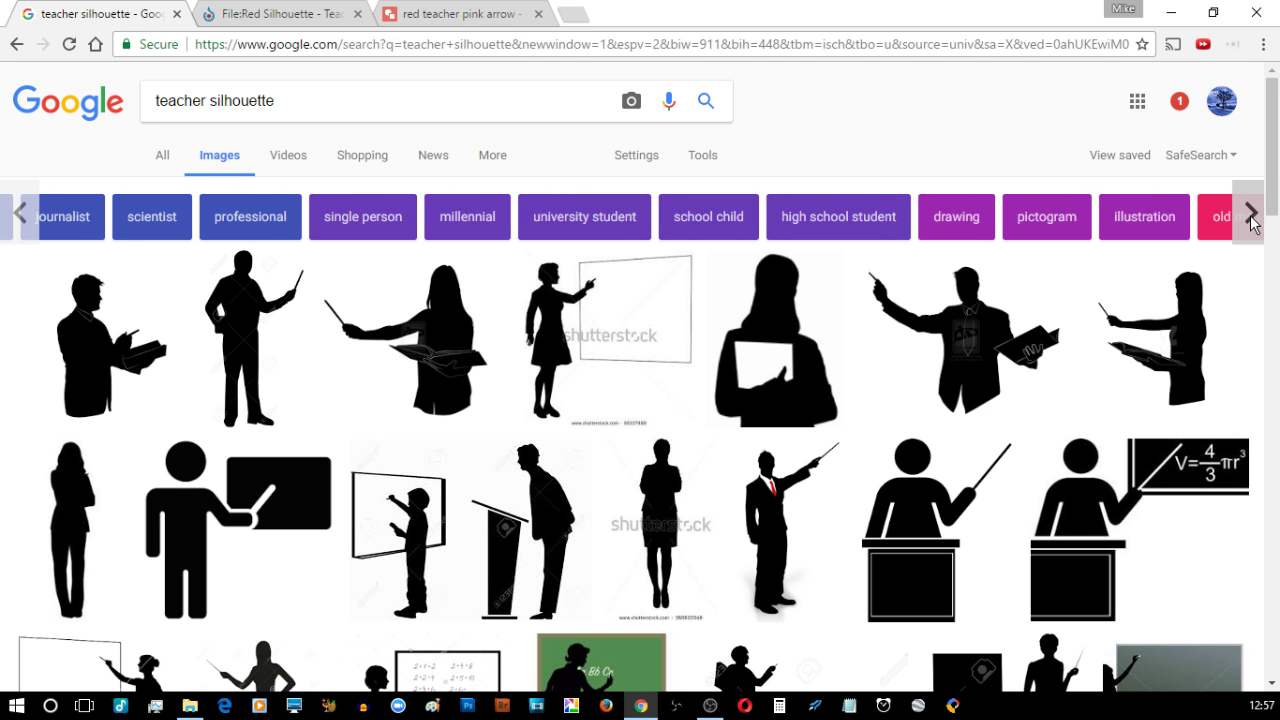
pyautogui.click(1251, 218)
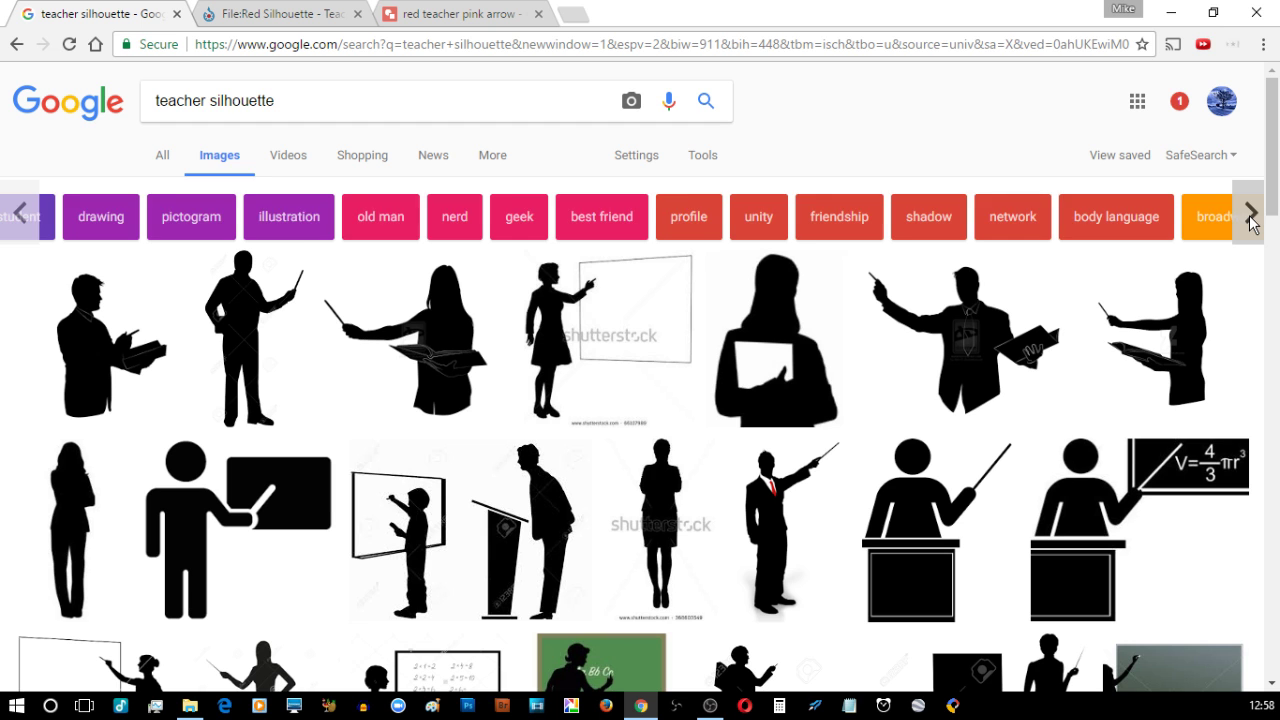
pyautogui.click(1251, 218)
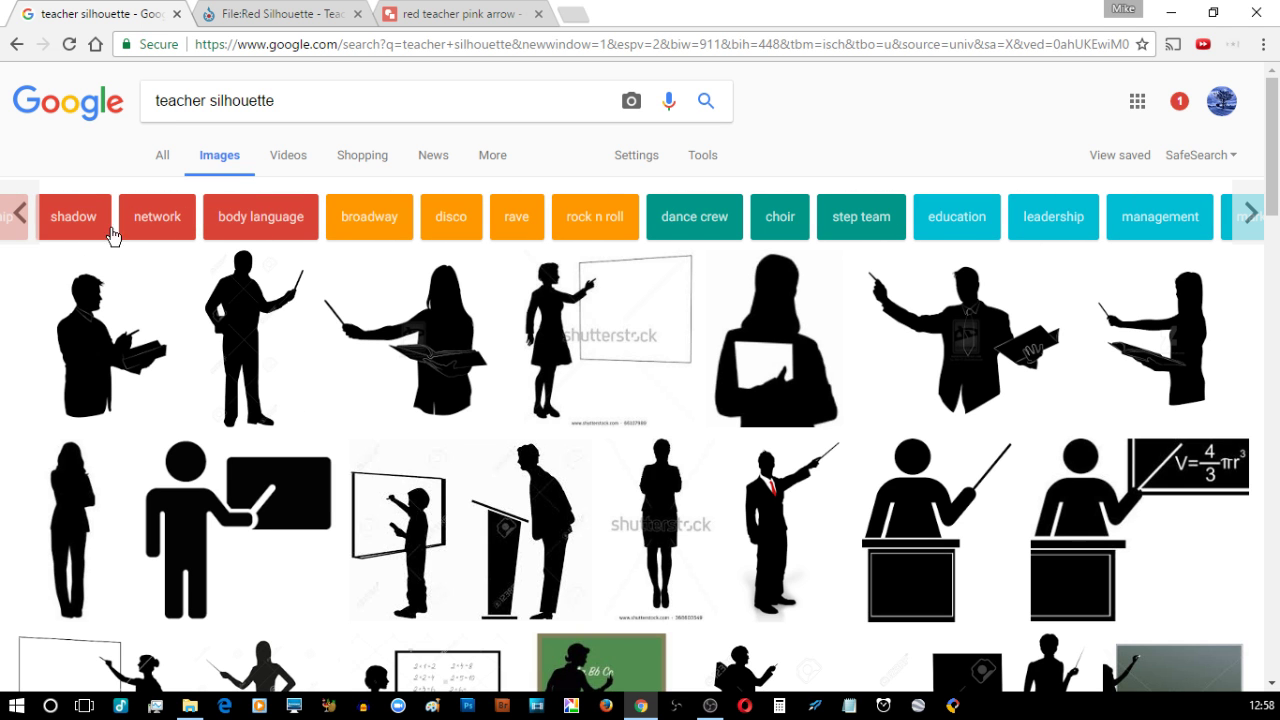
pyautogui.click(18, 218)
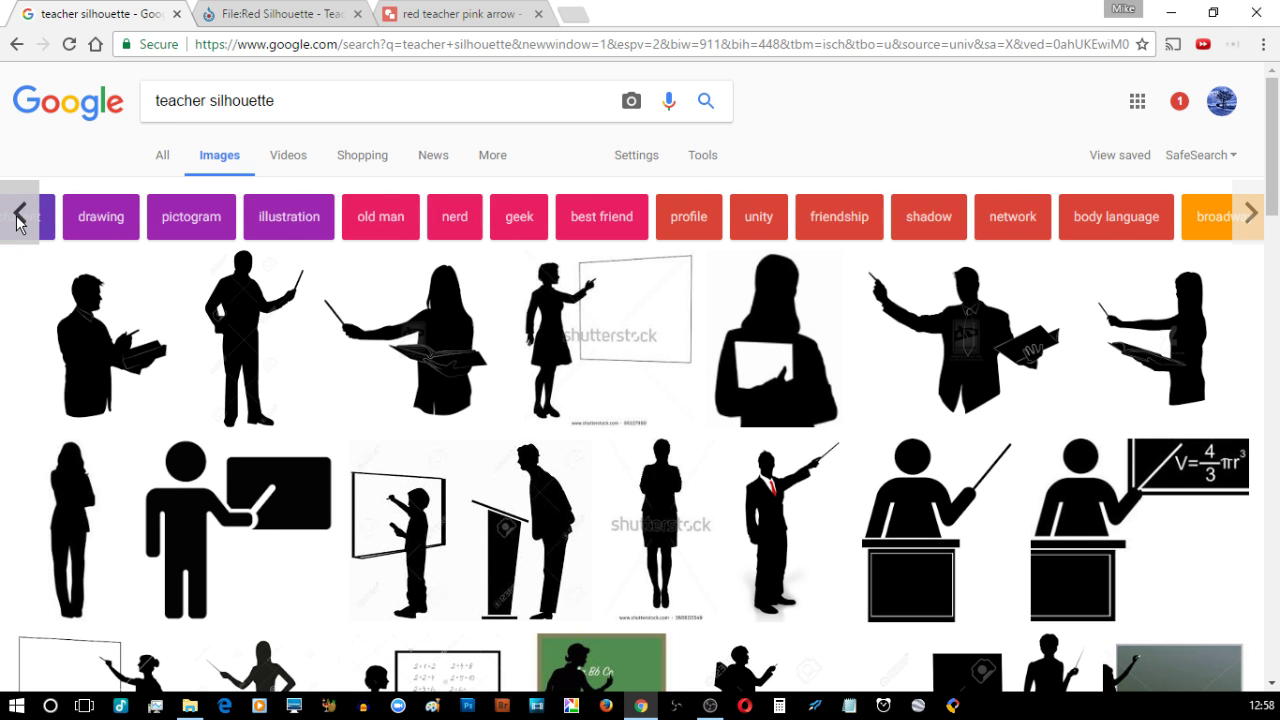
pyautogui.click(18, 218)
pyautogui.click(18, 218)
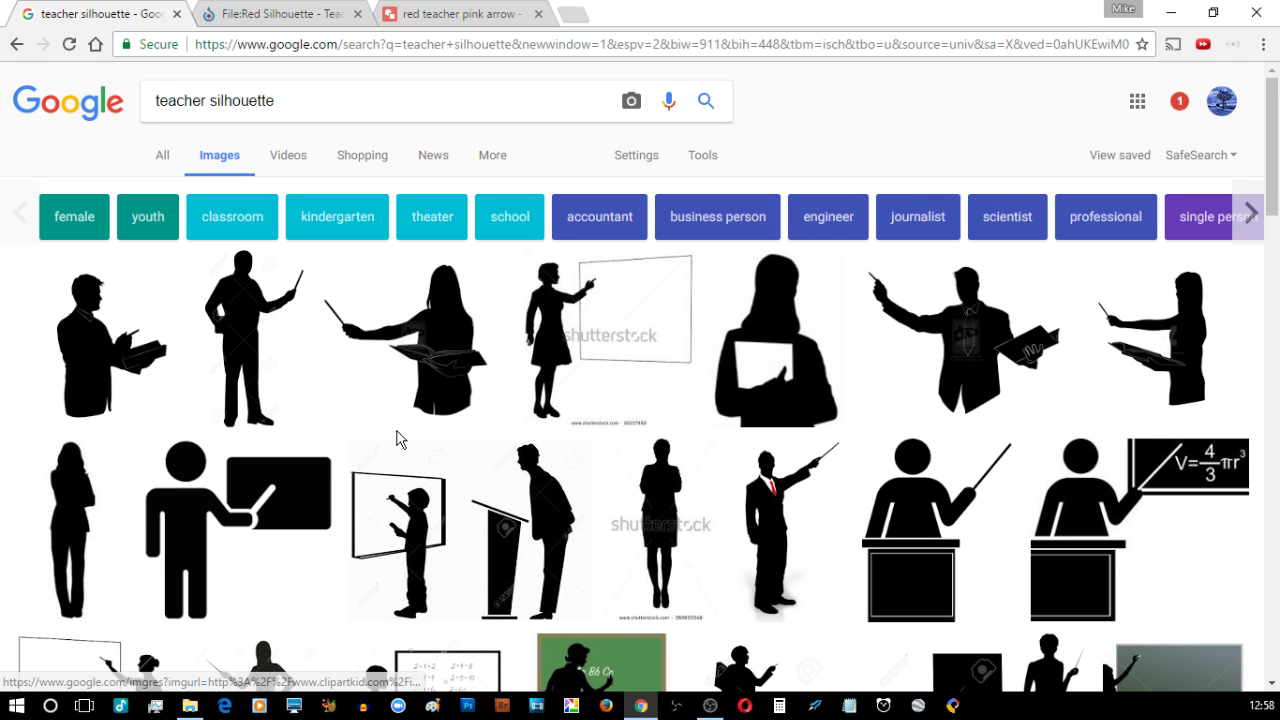
# - Preview the red teacher figure and switch to its 'File:Red Silhouette - Teacher' page
pyautogui.scroll(-1, 444, 488)
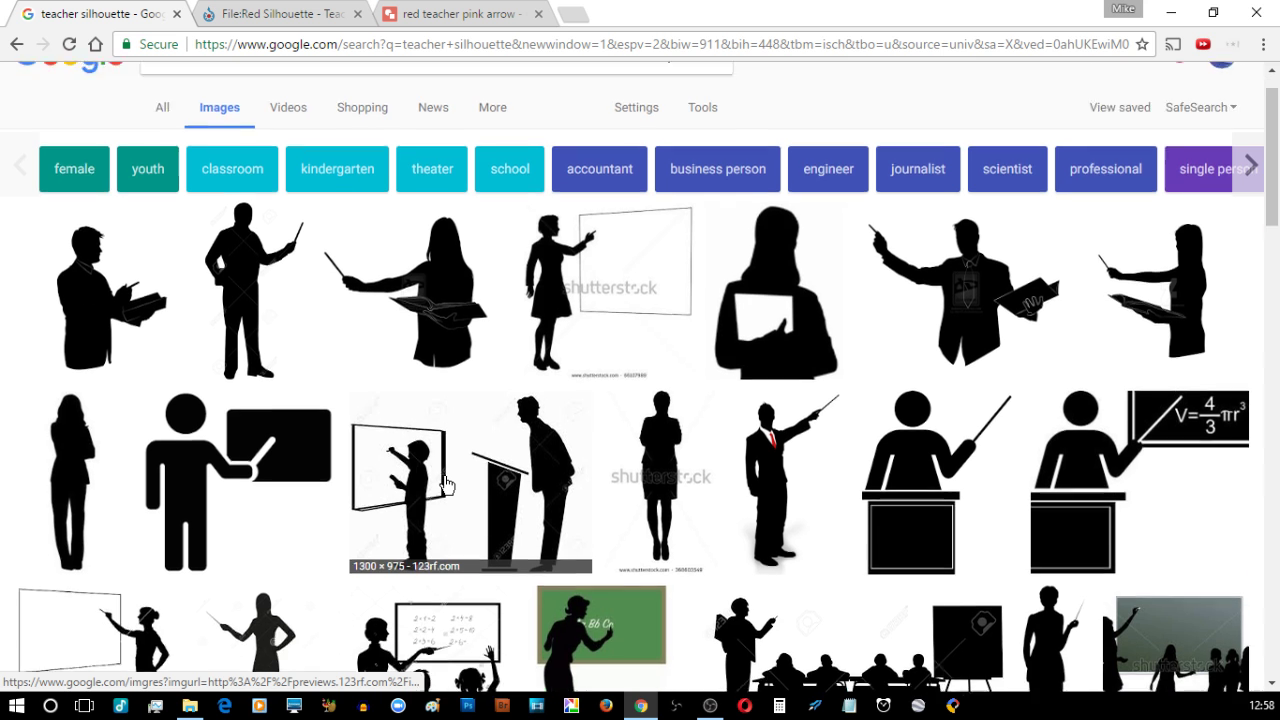
pyautogui.scroll(-2, 443, 472)
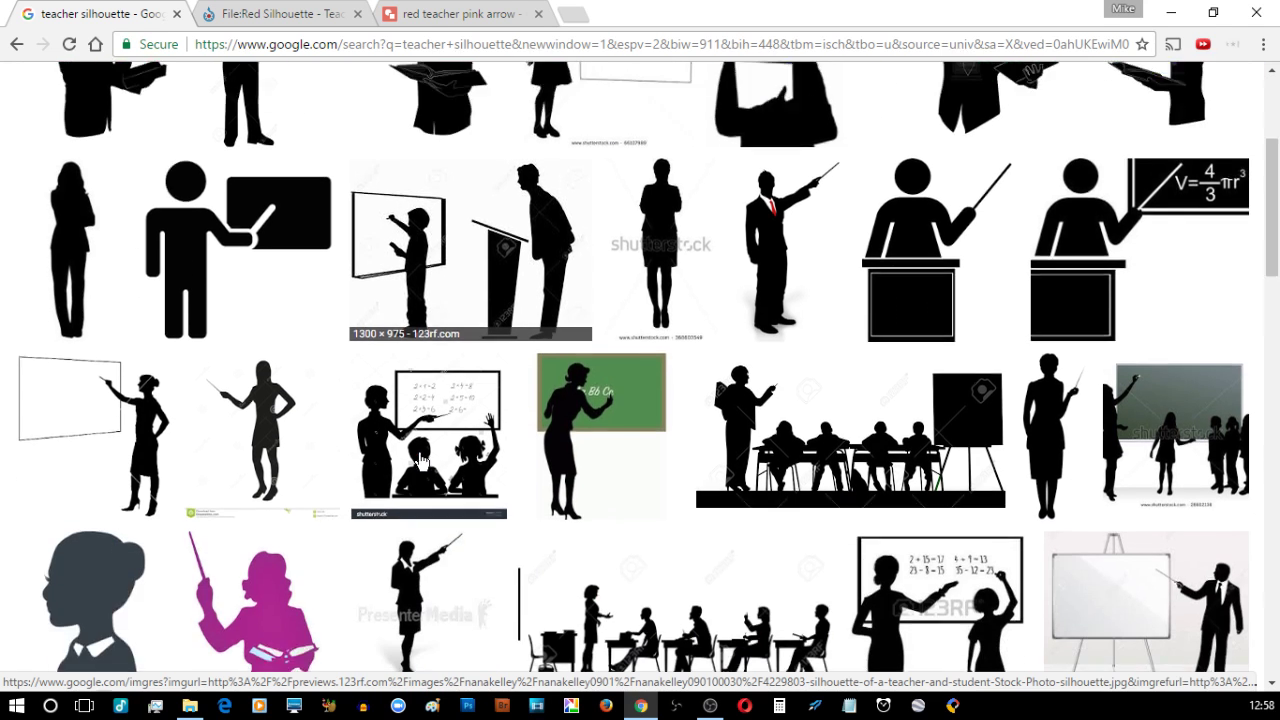
pyautogui.scroll(-2, 421, 459)
pyautogui.scroll(-1, 680, 443)
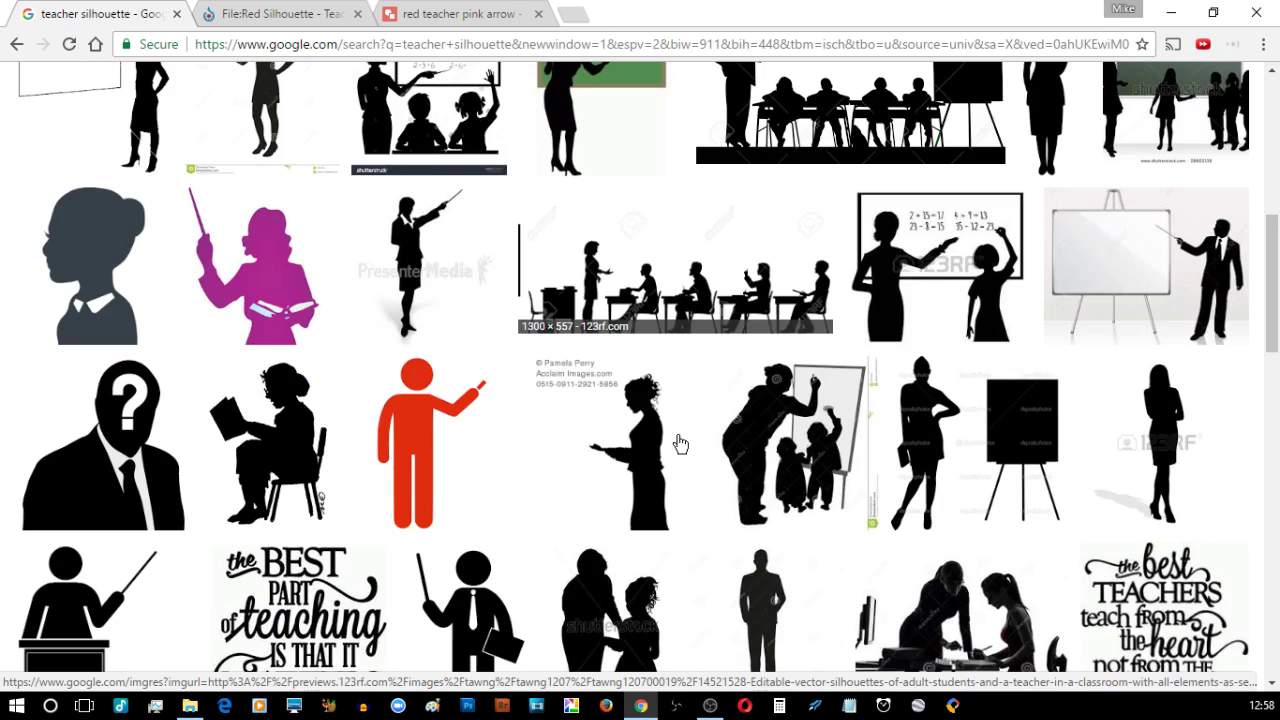
pyautogui.scroll(-1, 680, 443)
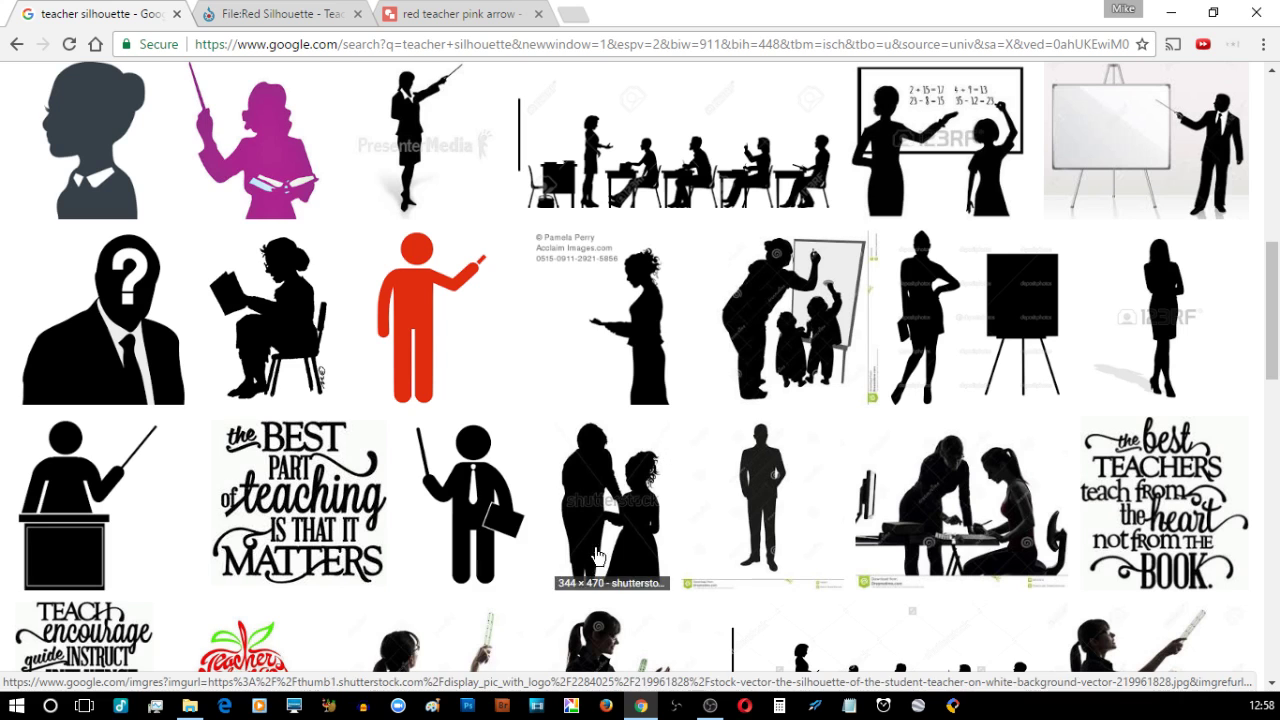
pyautogui.click(418, 327)
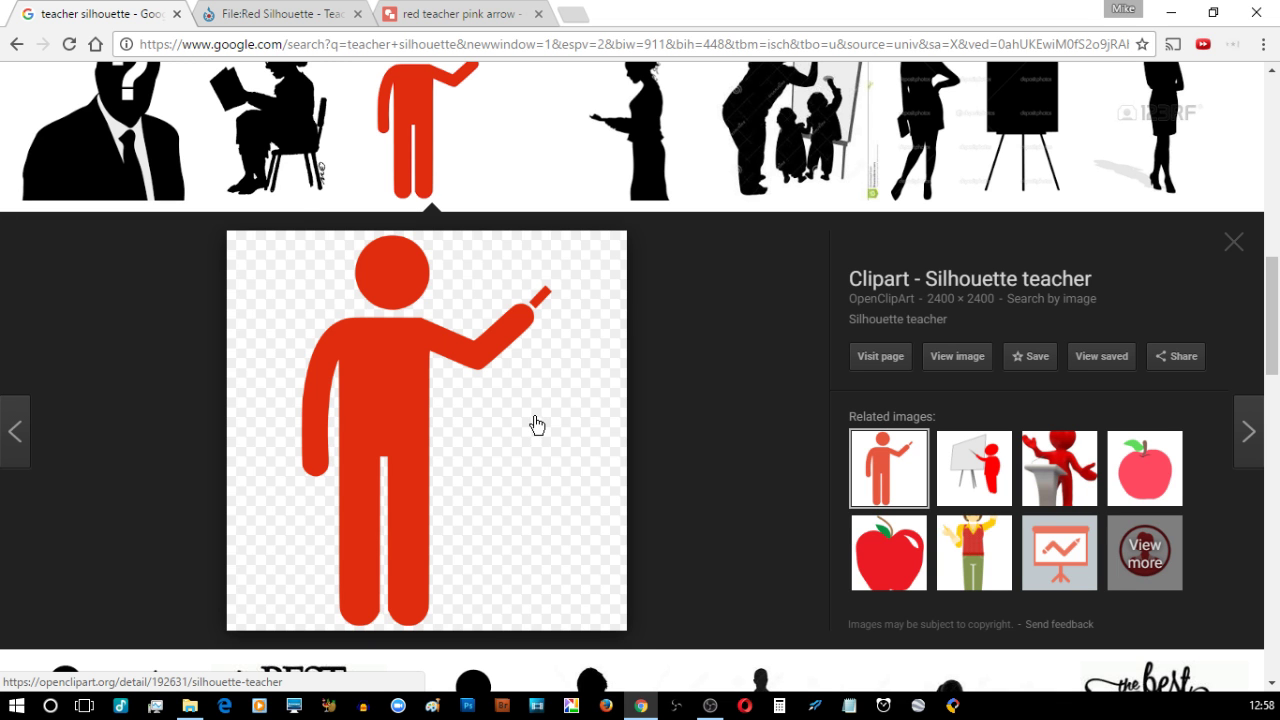
pyautogui.click(251, 18)
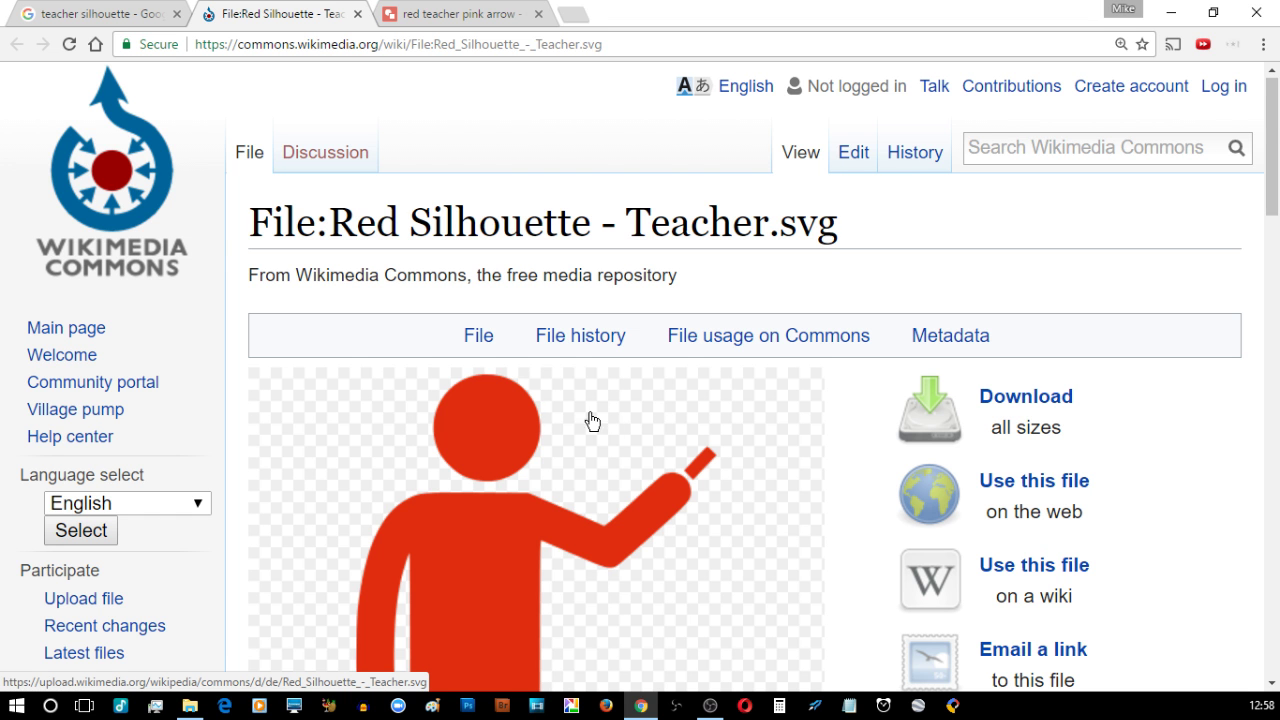
# - Read through the Red_Silhouette_-_Teacher.svg page, then return to the 'red teacher pink arrow' drawing
pyautogui.scroll(-2, 643, 492)
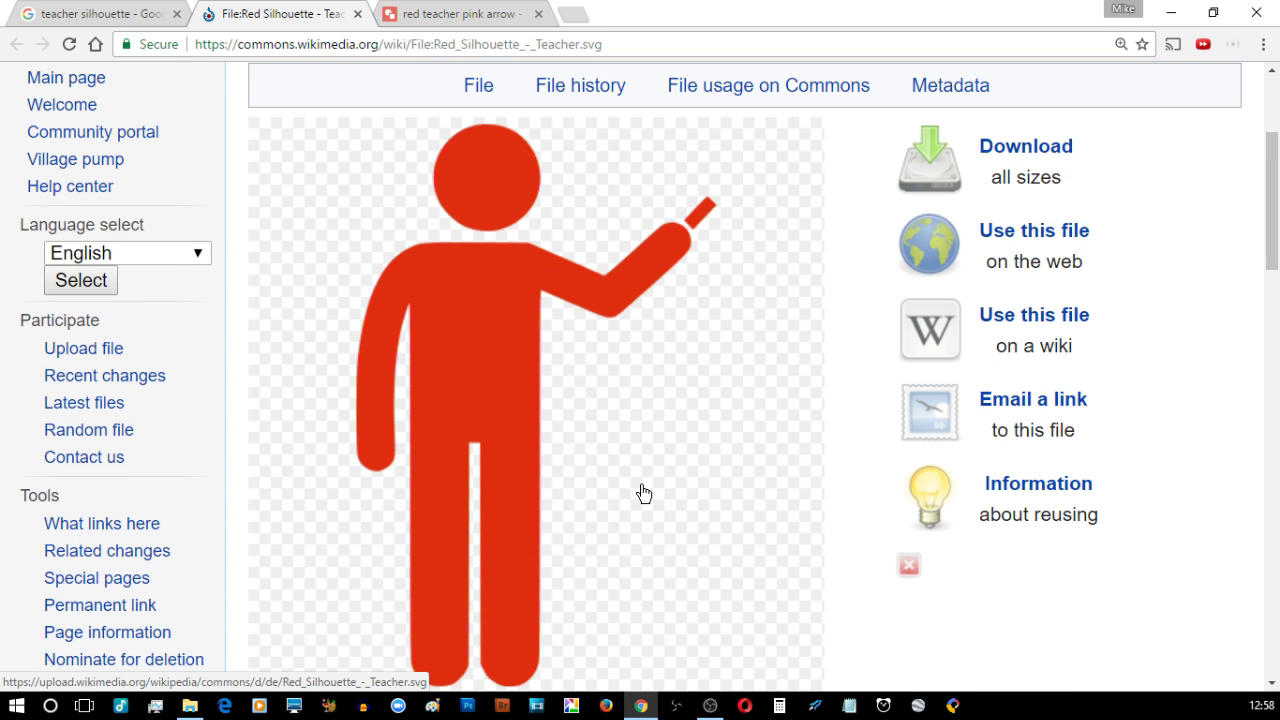
pyautogui.scroll(-9, 643, 492)
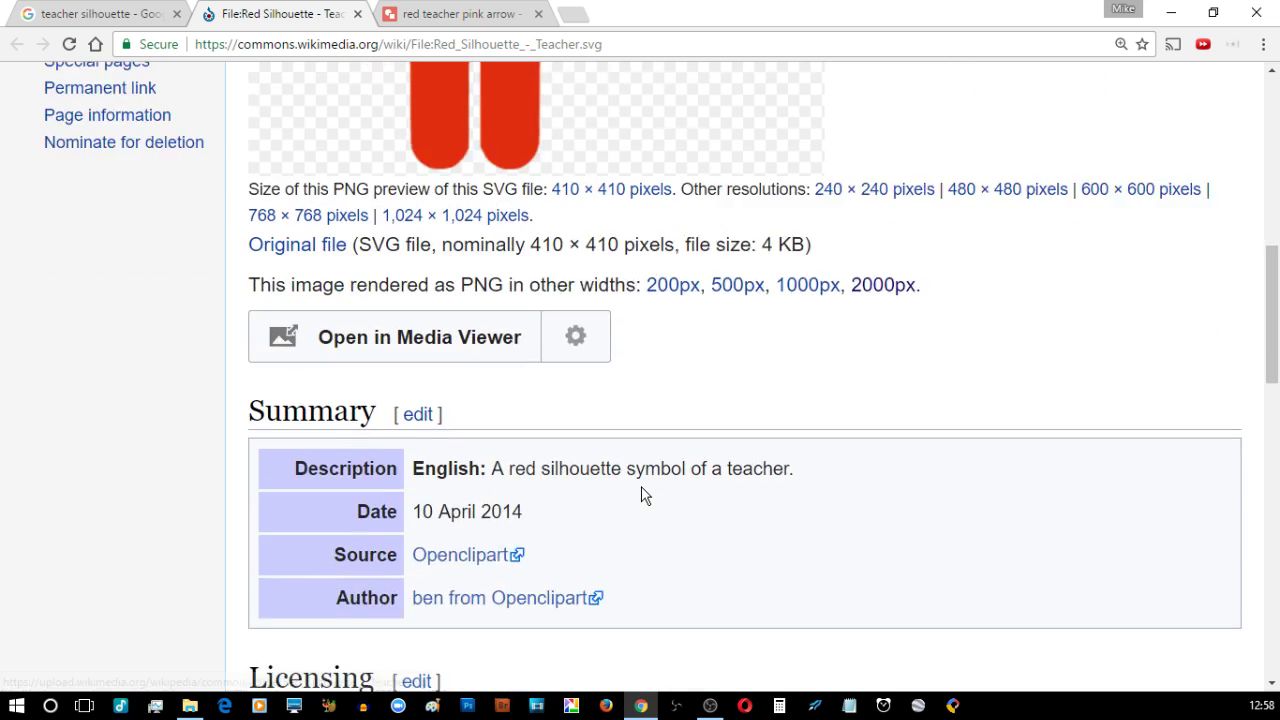
pyautogui.scroll(-1, 643, 490)
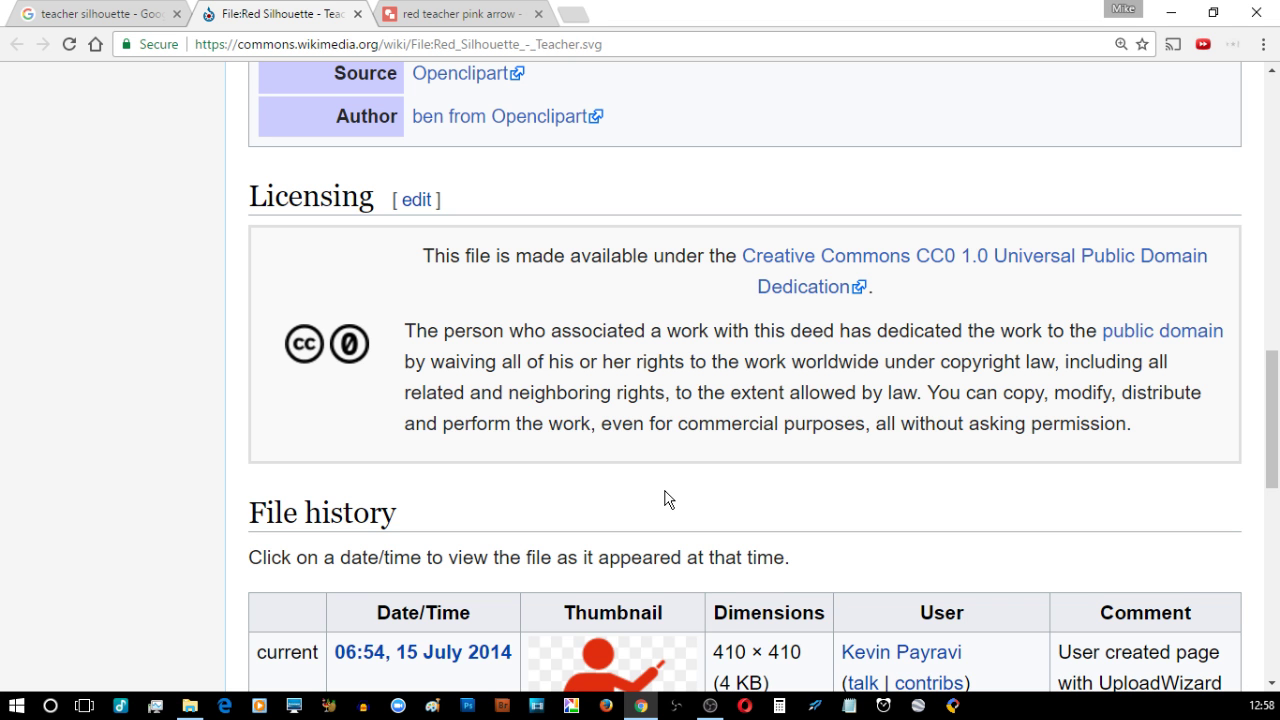
pyautogui.scroll(6, 600, 390)
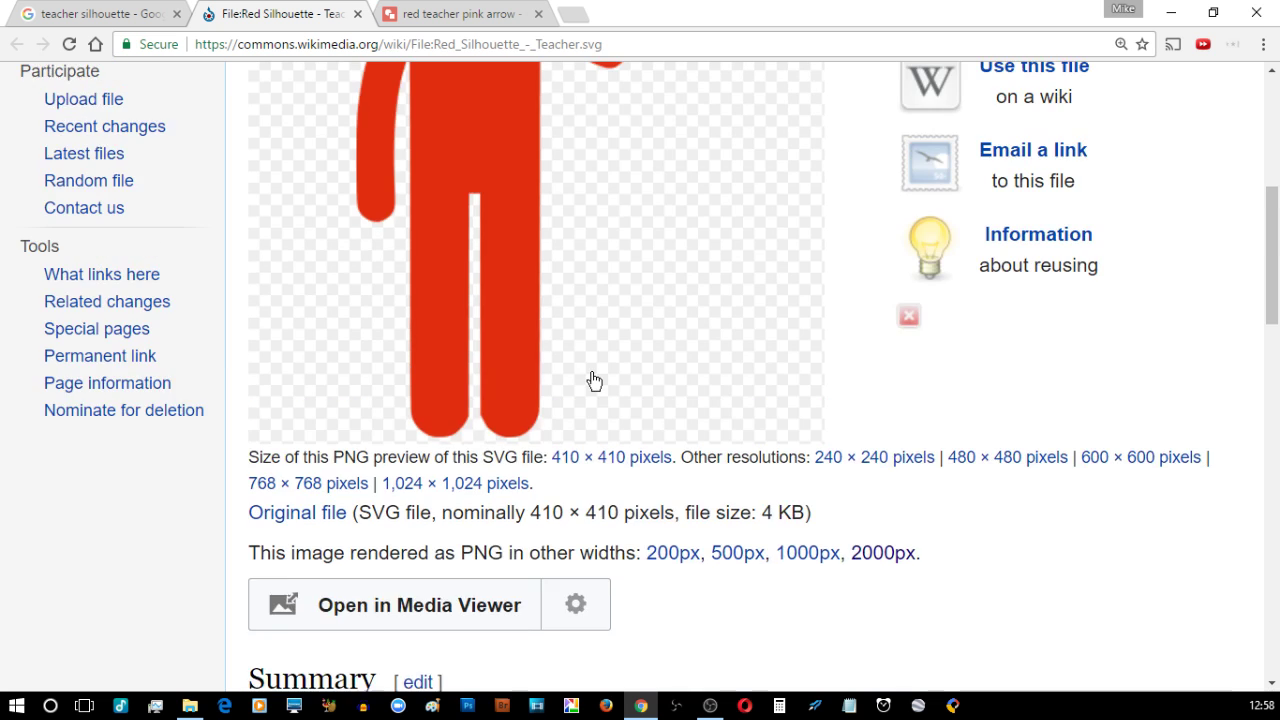
pyautogui.scroll(1, 593, 380)
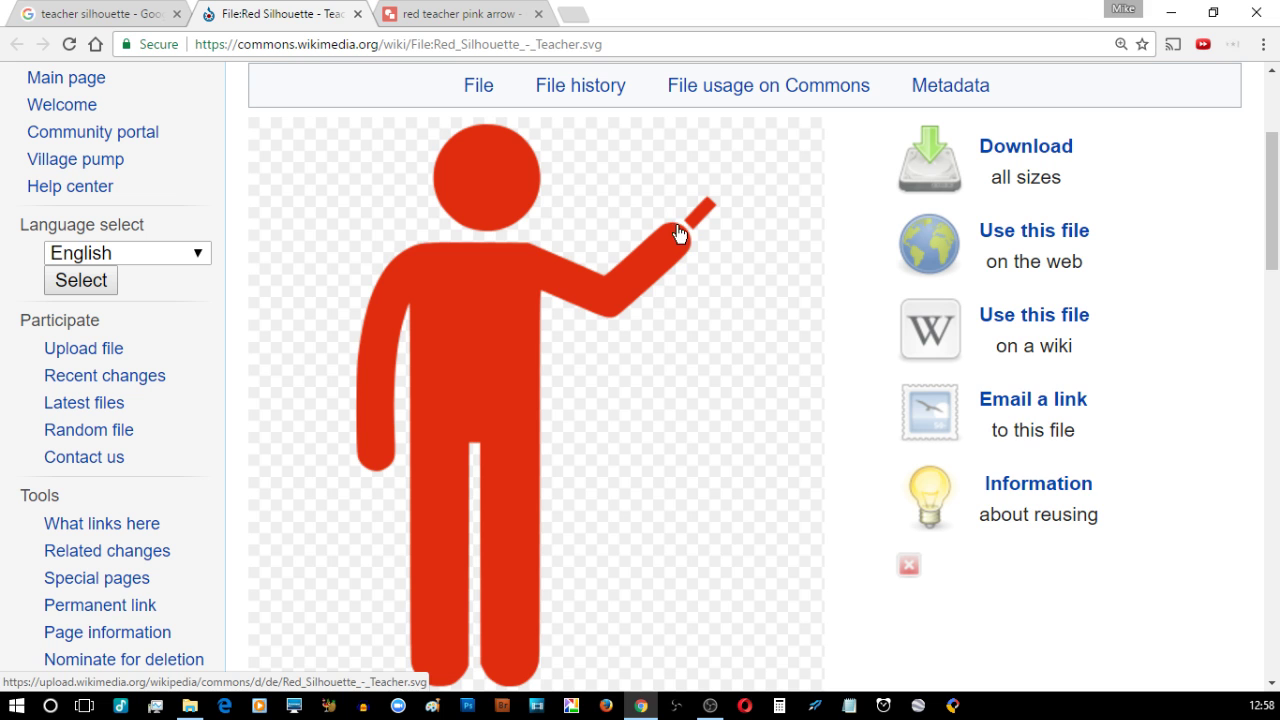
pyautogui.click(385, 14)
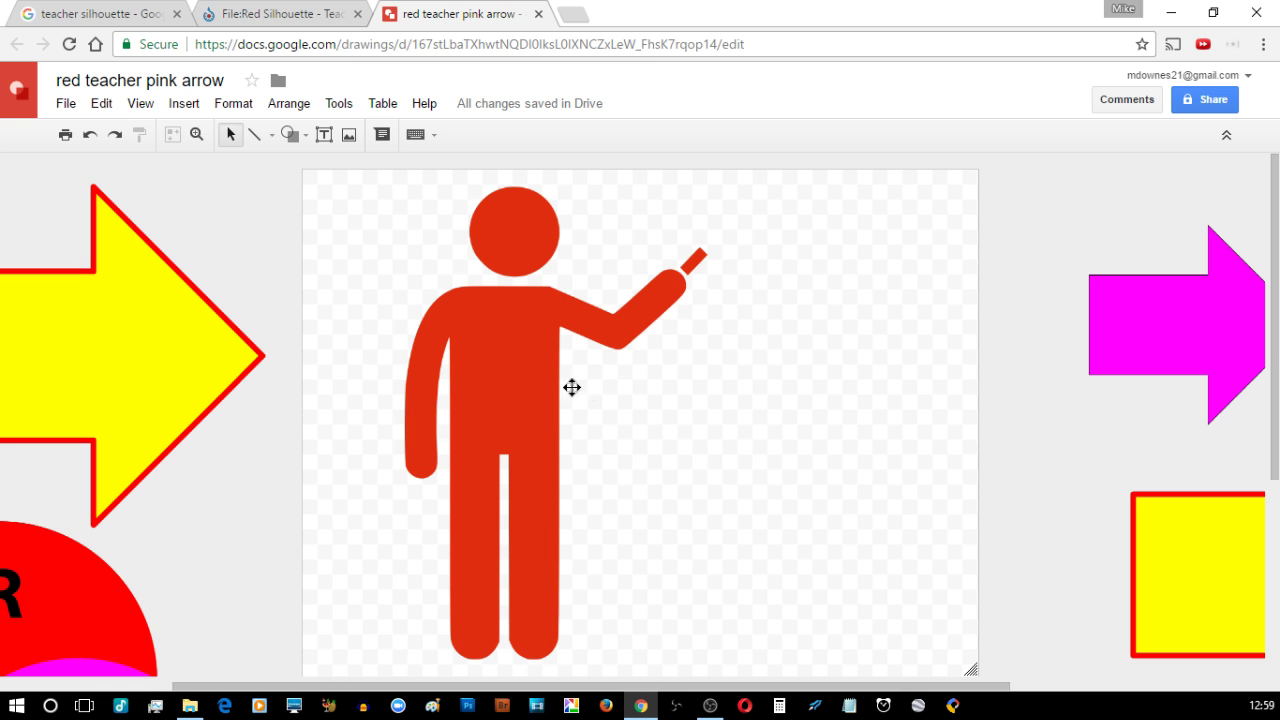
# - Select the teacher silhouette, then drag the pink arrow further right so it clears the silhouette
pyautogui.click(560, 392)
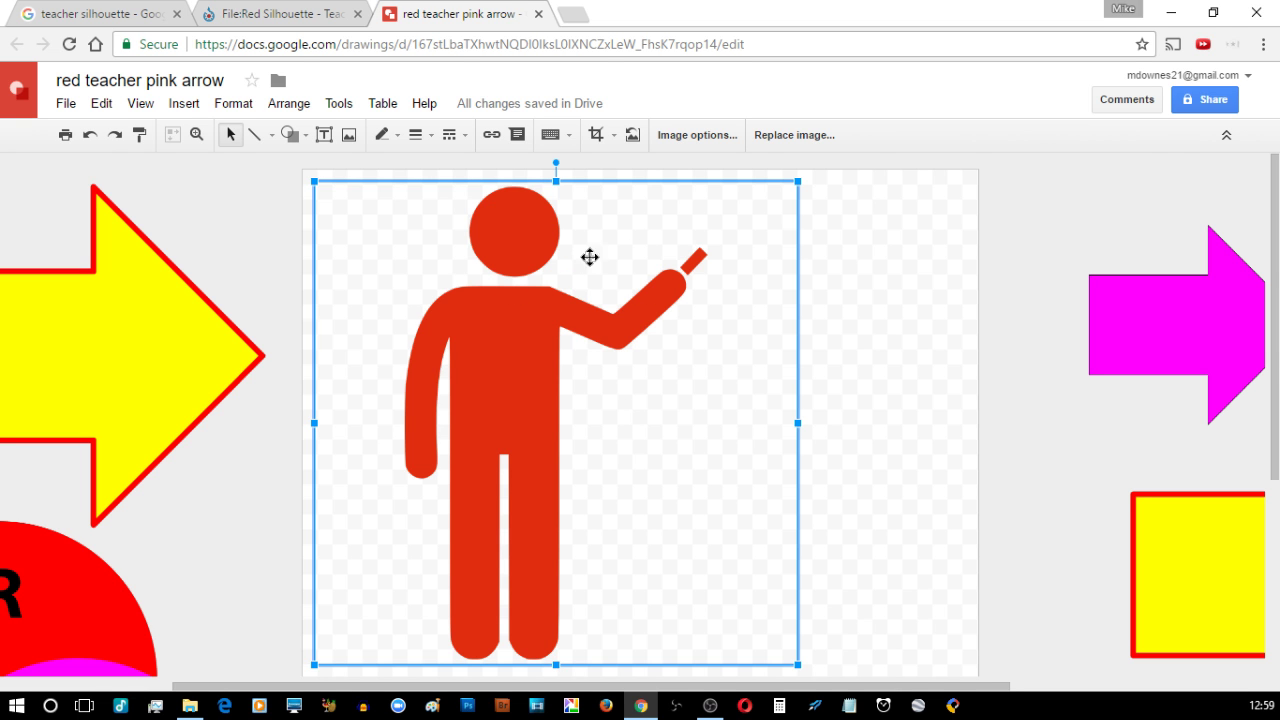
pyautogui.click(1160, 343)
pyautogui.moveTo(1032, 331); pyautogui.dragTo(1195, 356)
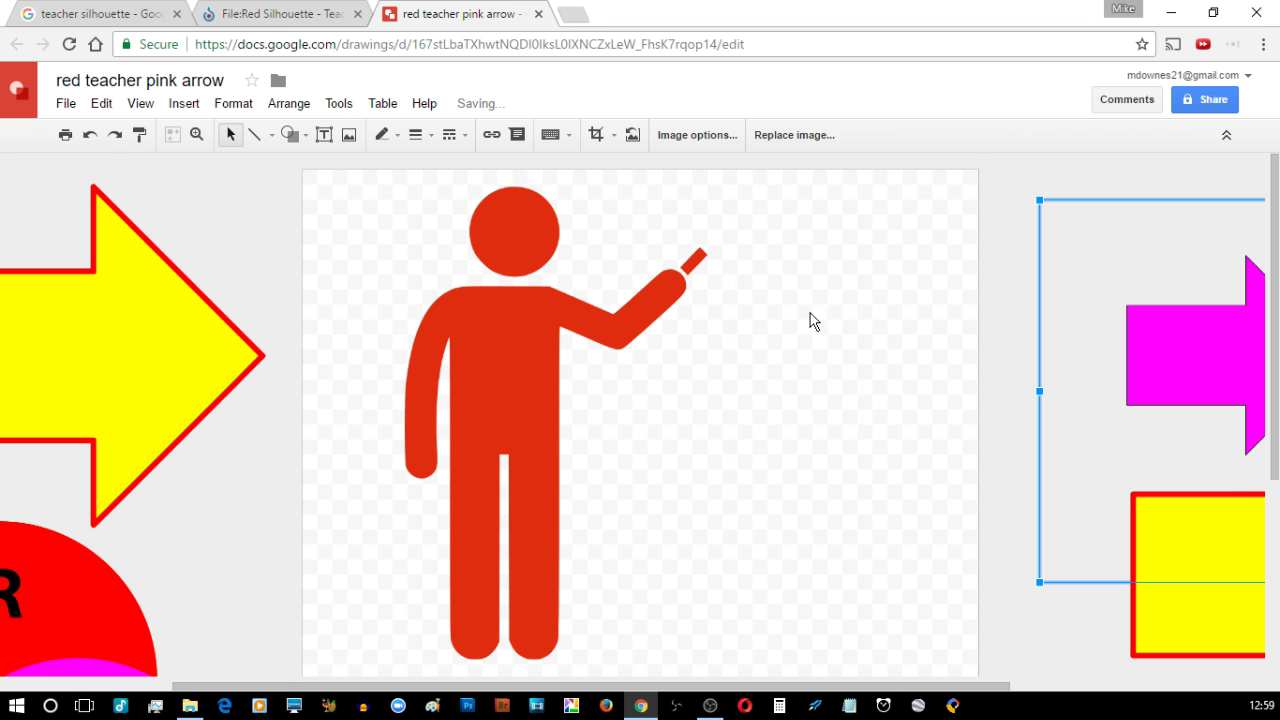
pyautogui.click(302, 138)
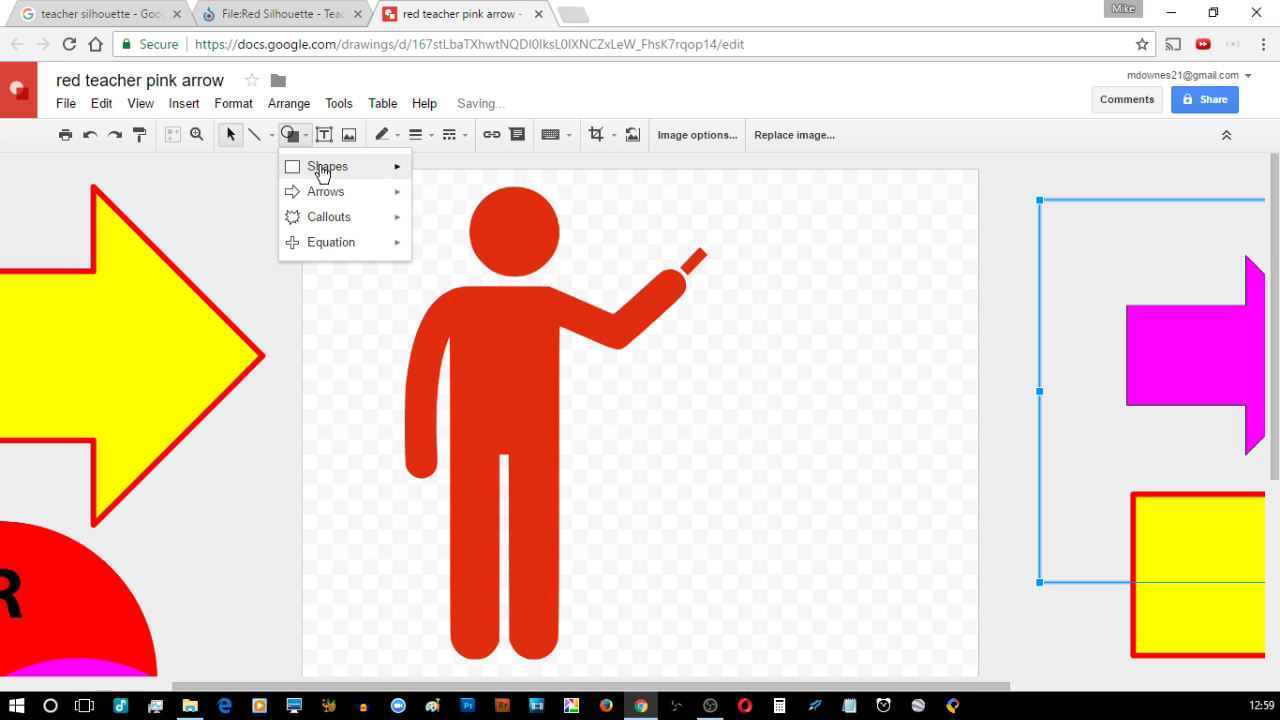
pyautogui.moveTo(323, 166)
pyautogui.click(431, 176)
pyautogui.moveTo(779, 213); pyautogui.dragTo(961, 440)
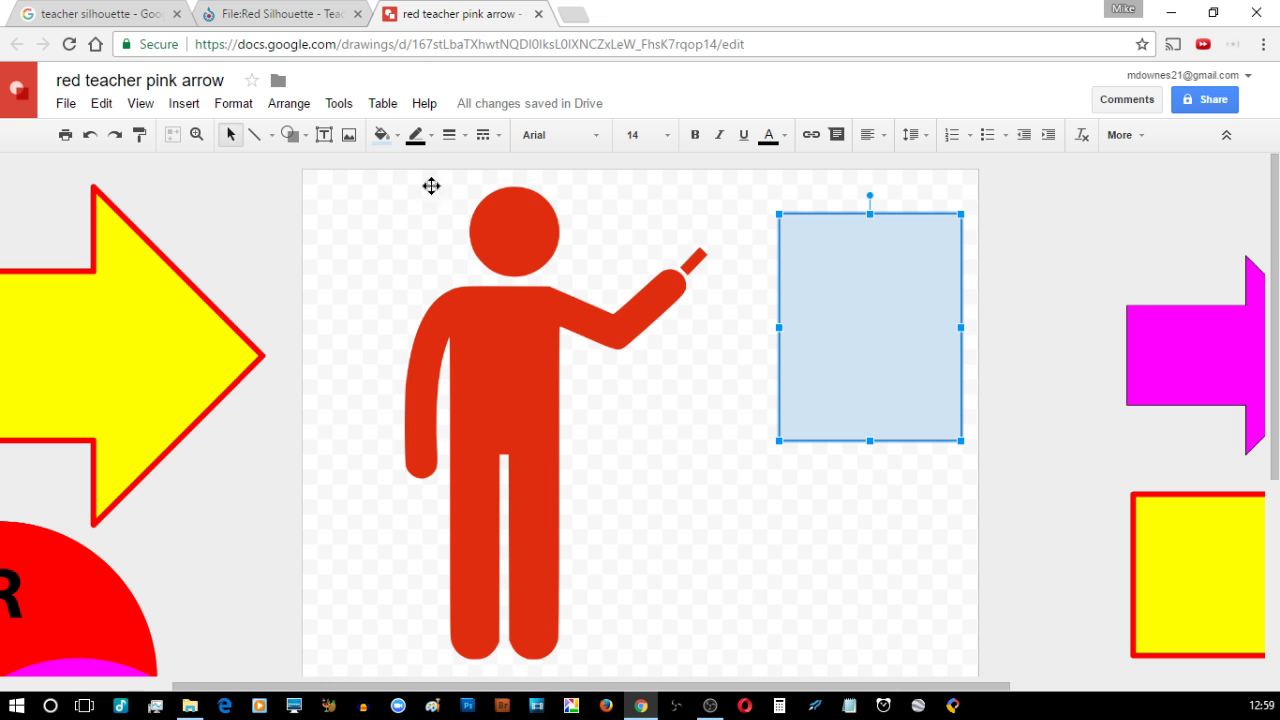
pyautogui.click(383, 137)
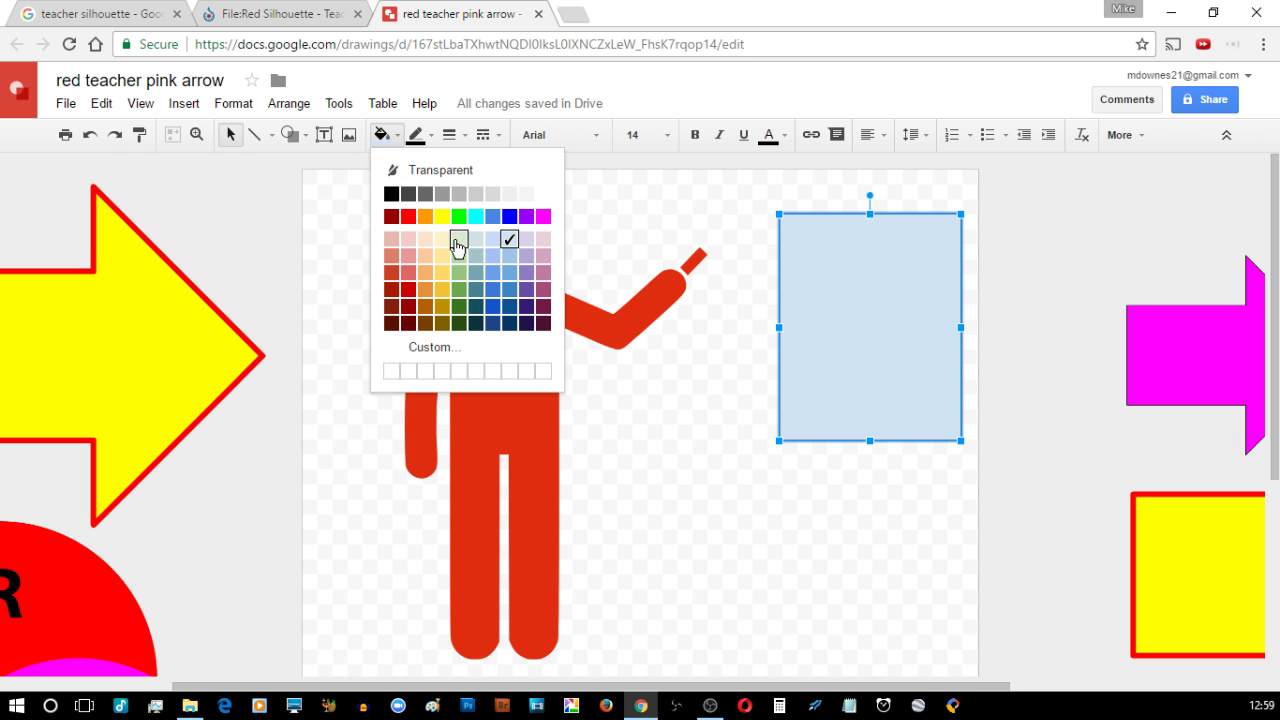
pyautogui.click(893, 306)
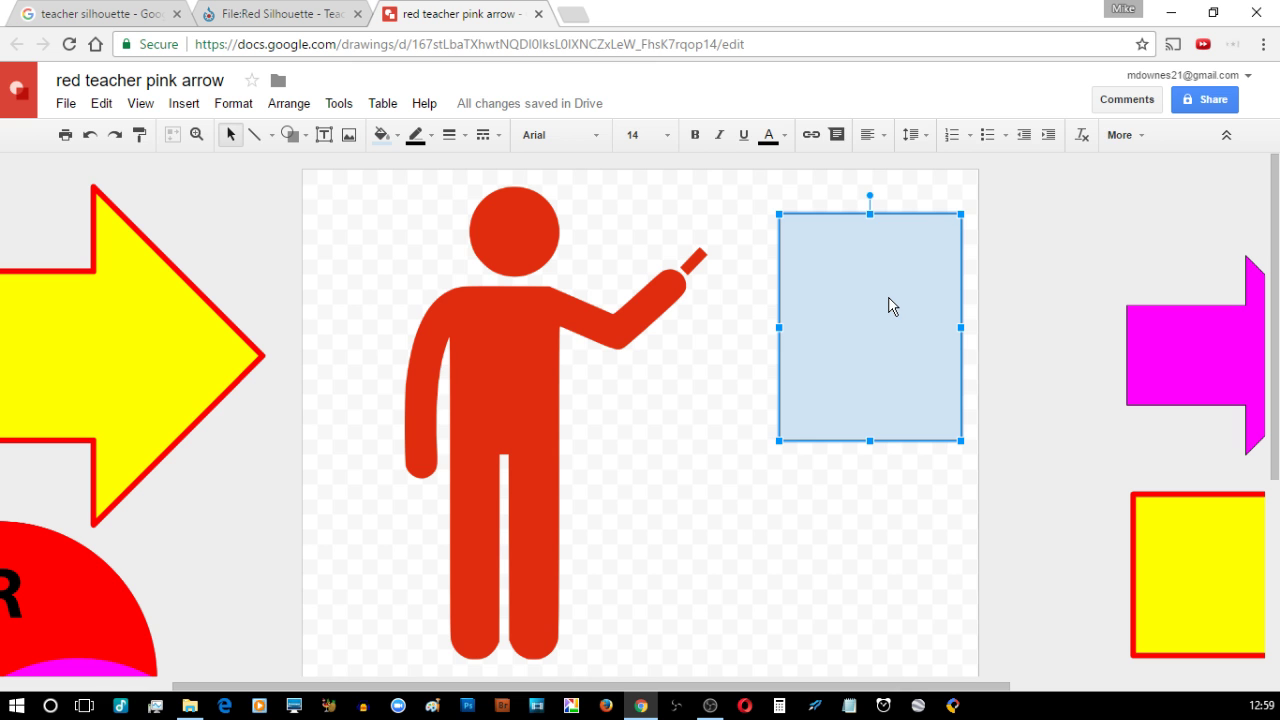
pyautogui.press('Delete')
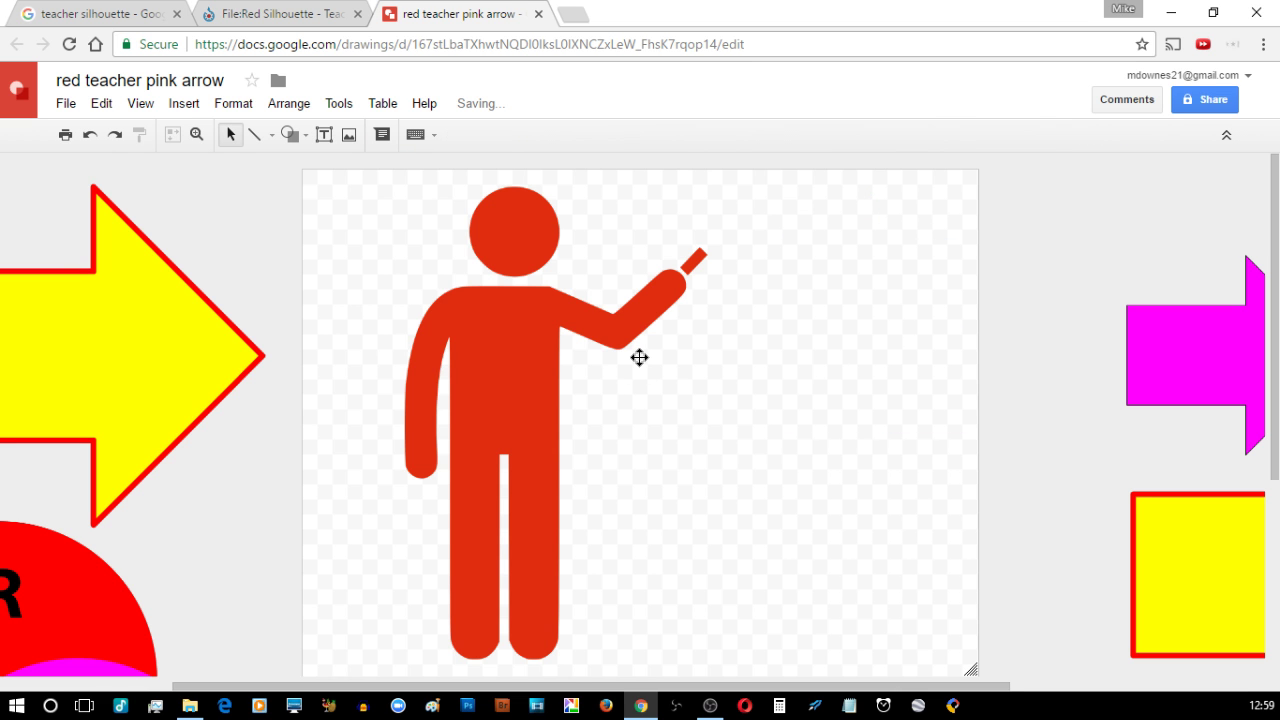
# - Open Image options for the teacher silhouette and try the Light 4 and Dark 2 re-colour presets
pyautogui.click(491, 422)
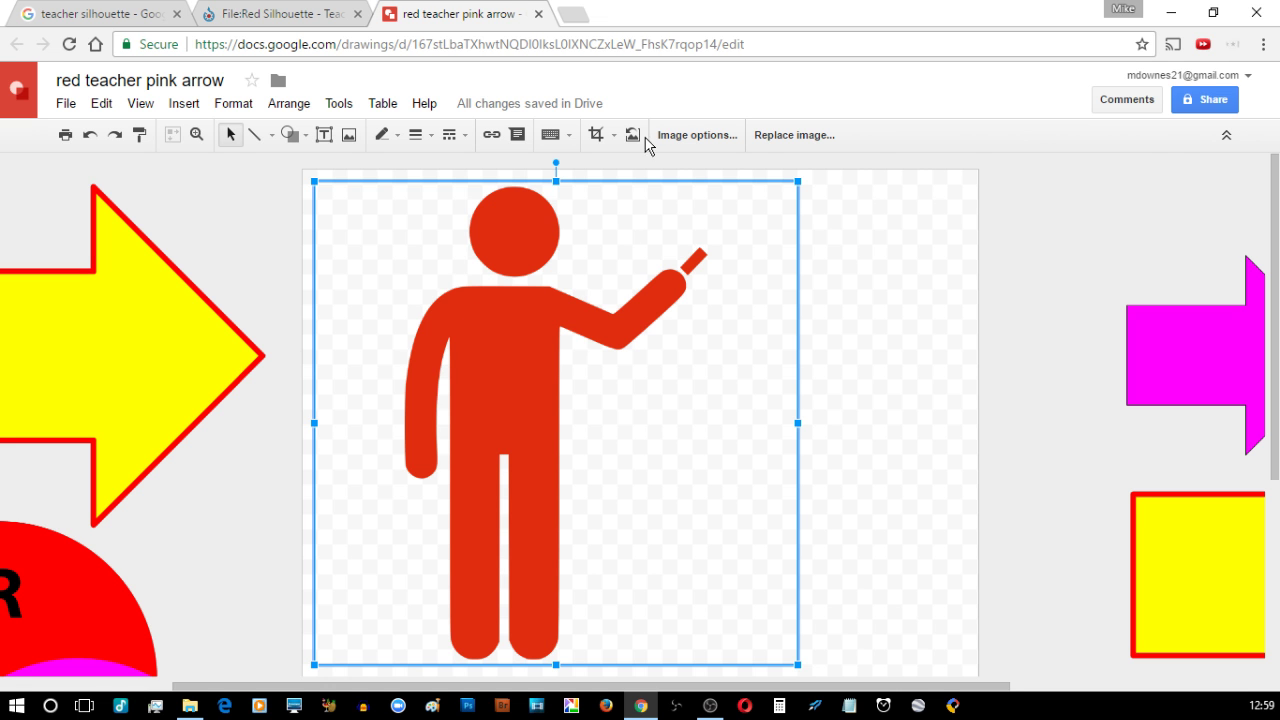
pyautogui.click(686, 136)
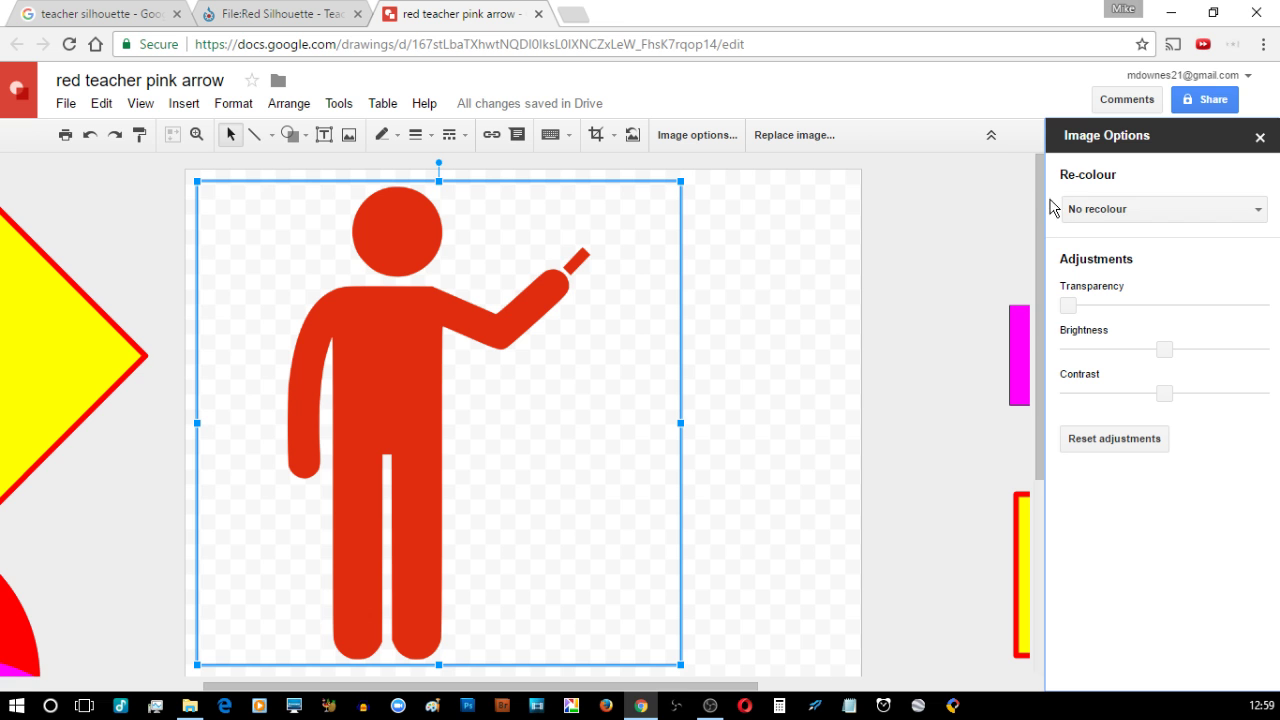
pyautogui.click(1093, 214)
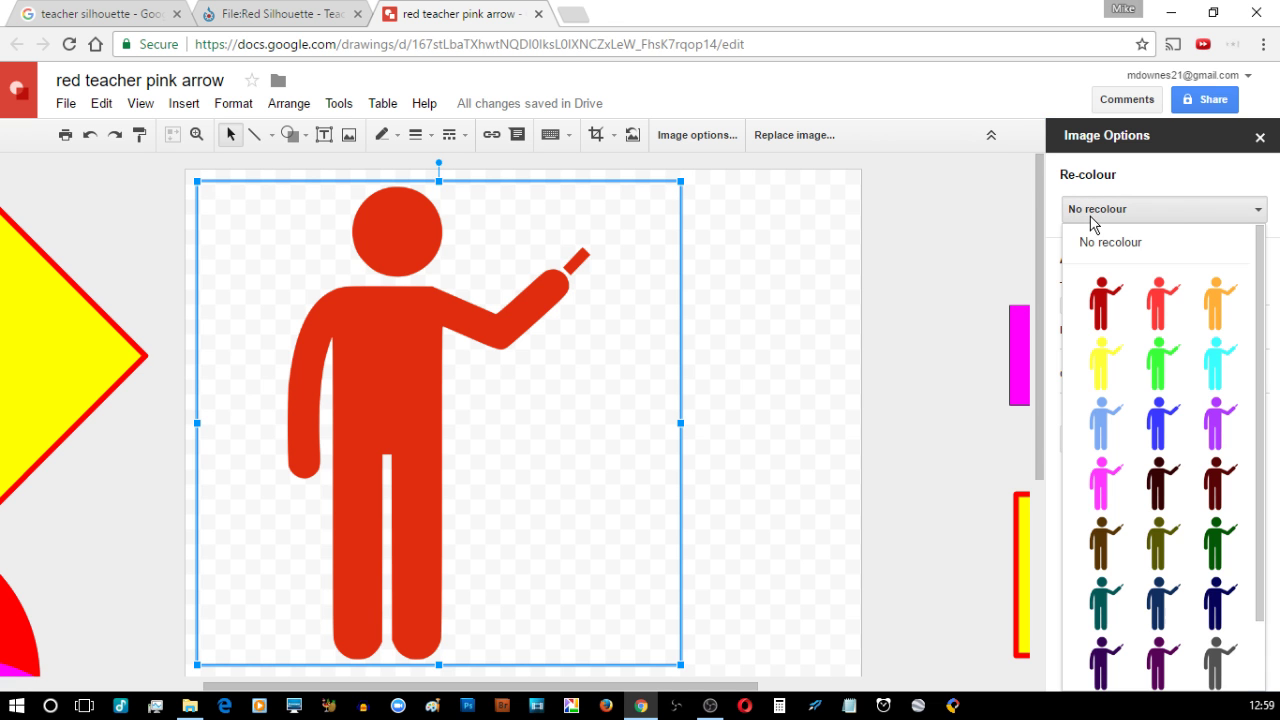
pyautogui.click(1100, 360)
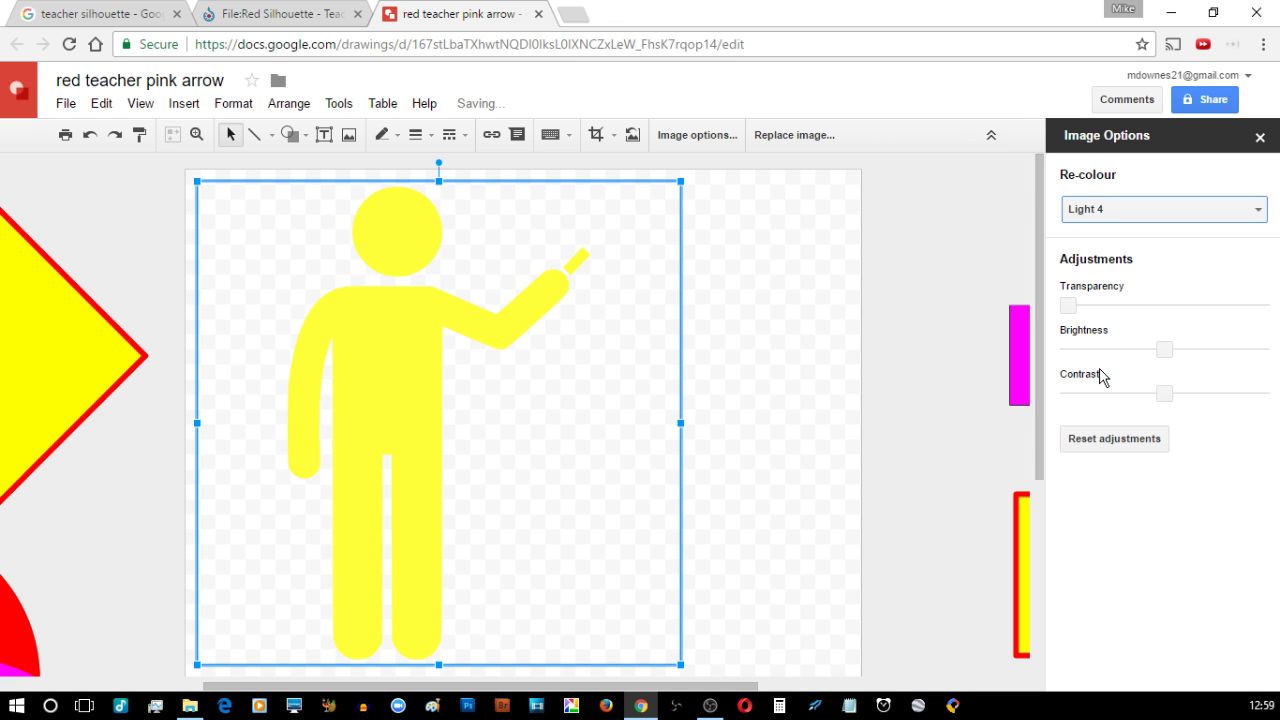
pyautogui.click(1085, 209)
pyautogui.click(1218, 484)
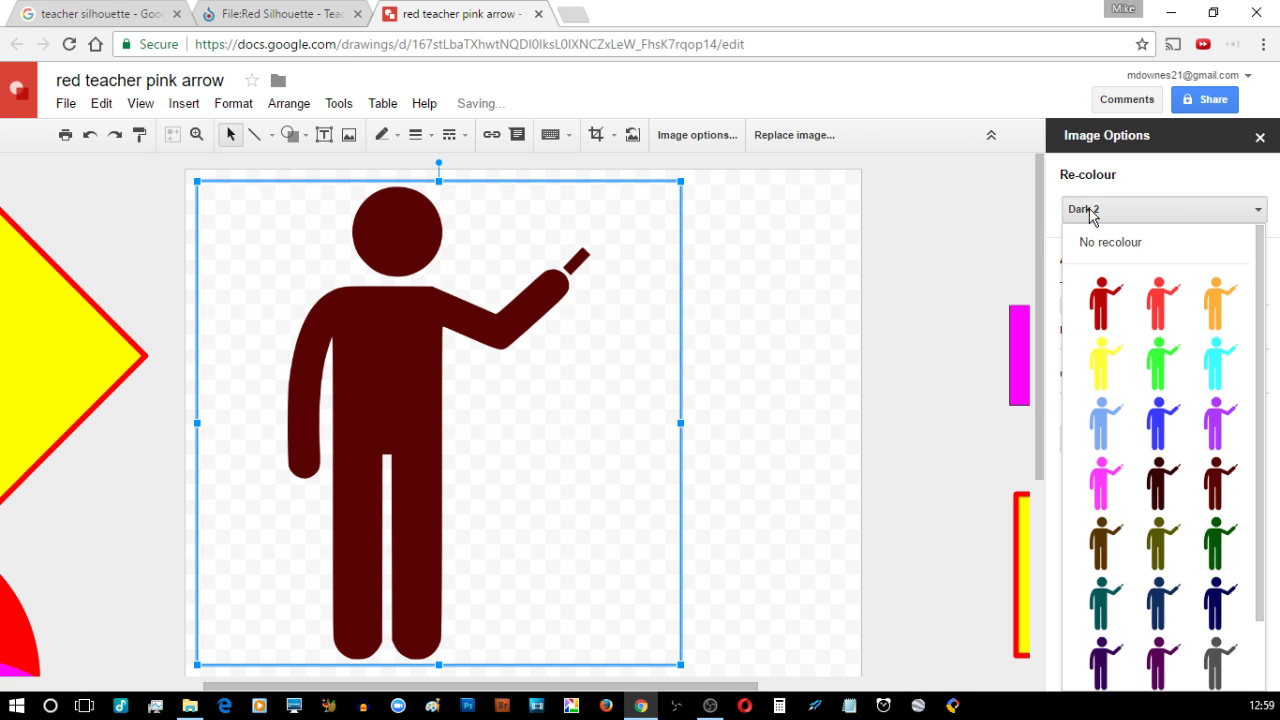
# - Try the Sepia, Light 9 and Light 5 re-colour presets on the silhouette
pyautogui.scroll(-1, 1125, 440)
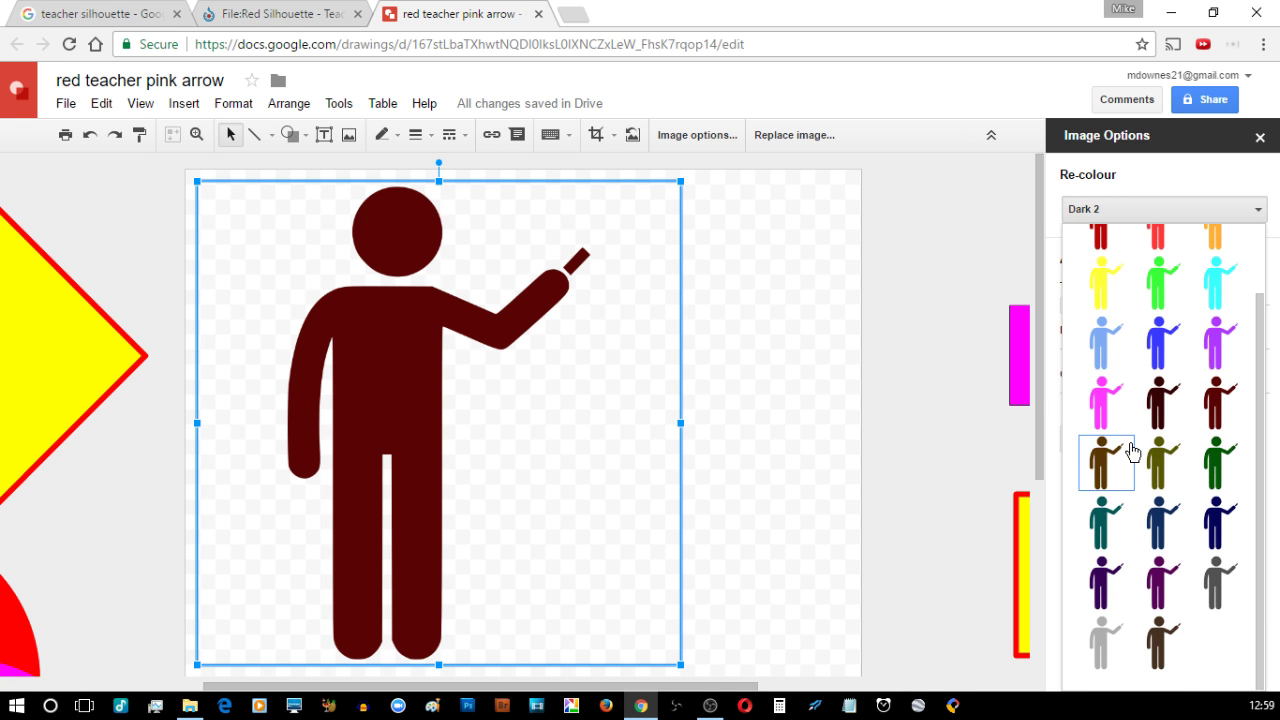
pyautogui.click(1147, 643)
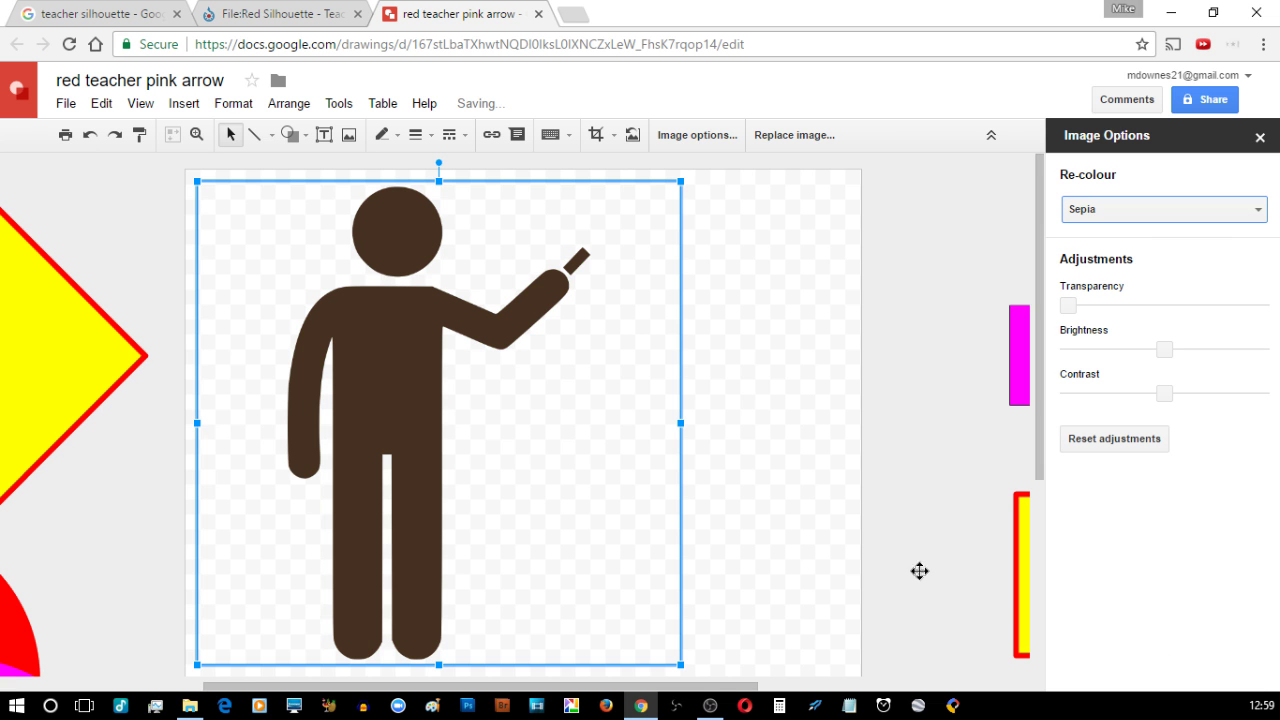
pyautogui.click(1116, 226)
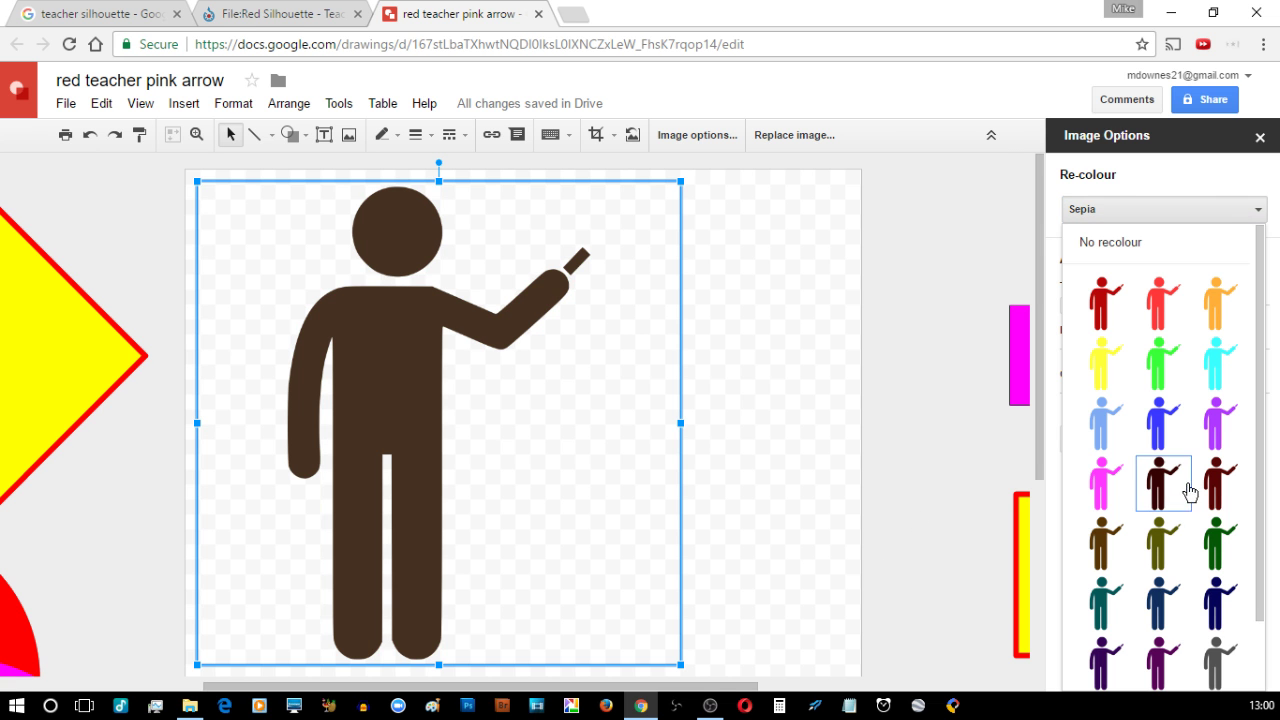
pyautogui.click(1220, 423)
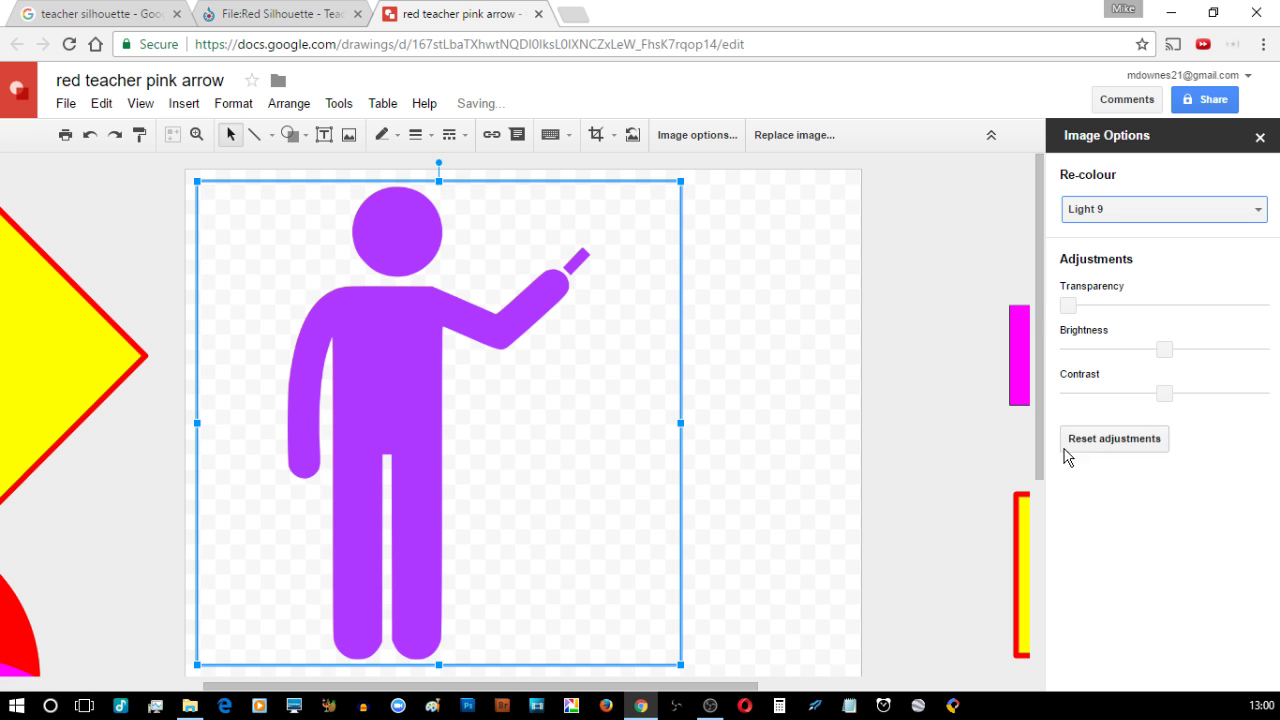
pyautogui.click(1090, 225)
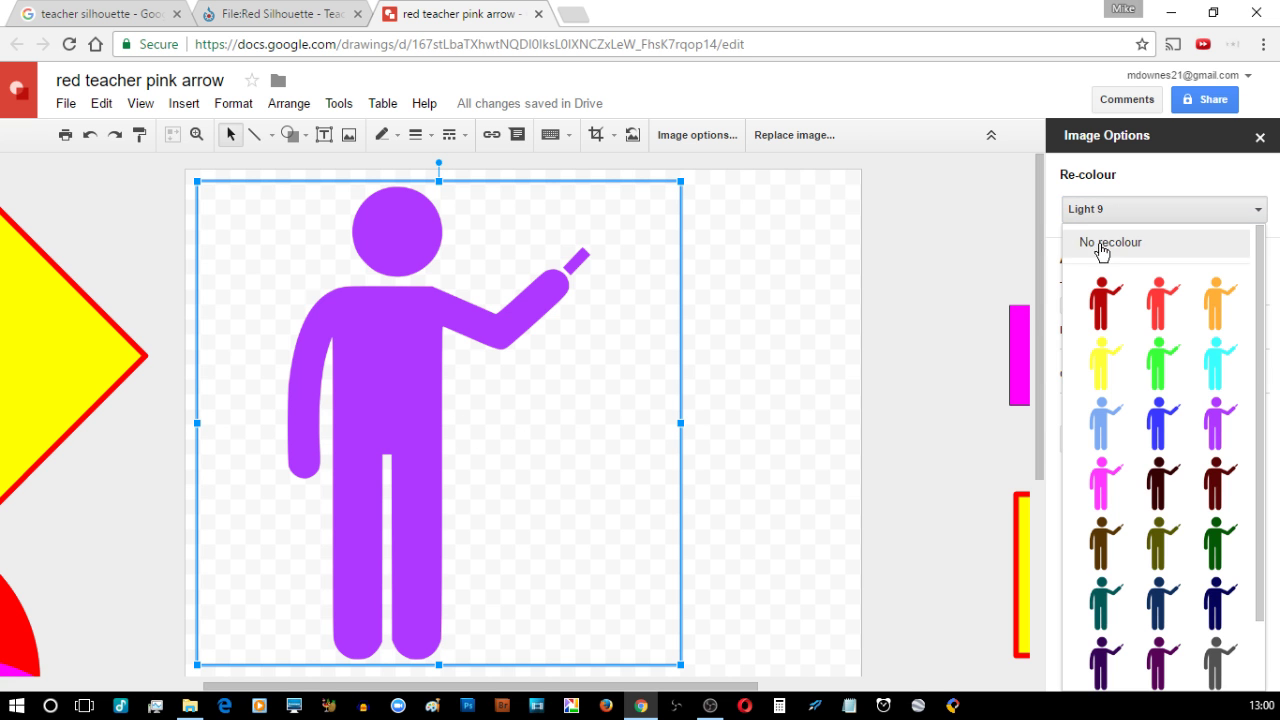
pyautogui.click(1155, 370)
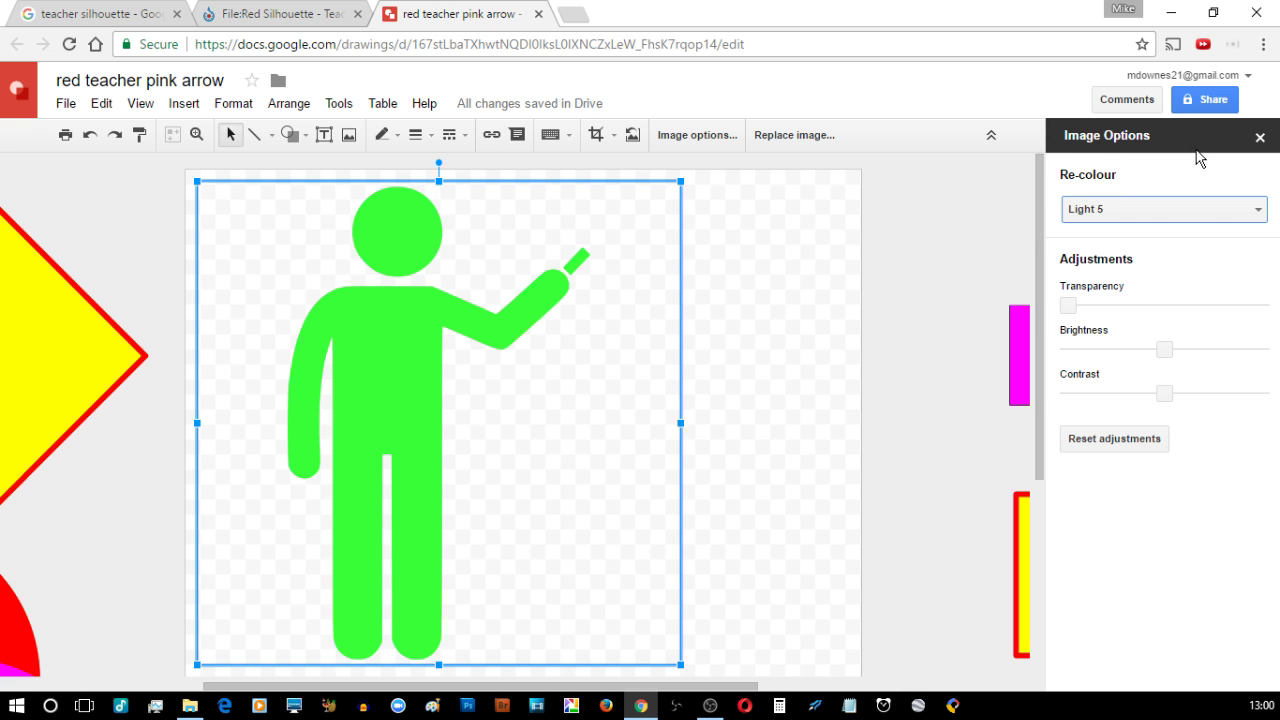
pyautogui.click(1092, 210)
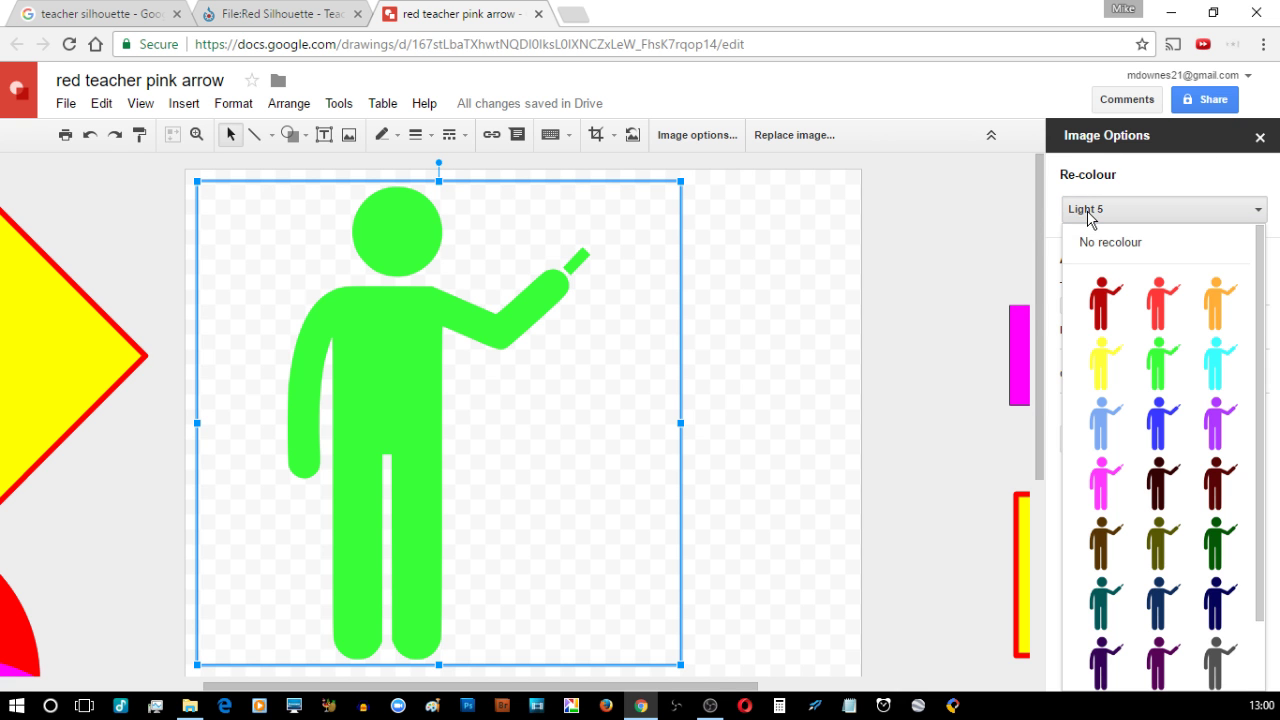
# - Apply No recolour and return transparency from a 43% trial to 0%
pyautogui.click(1100, 248)
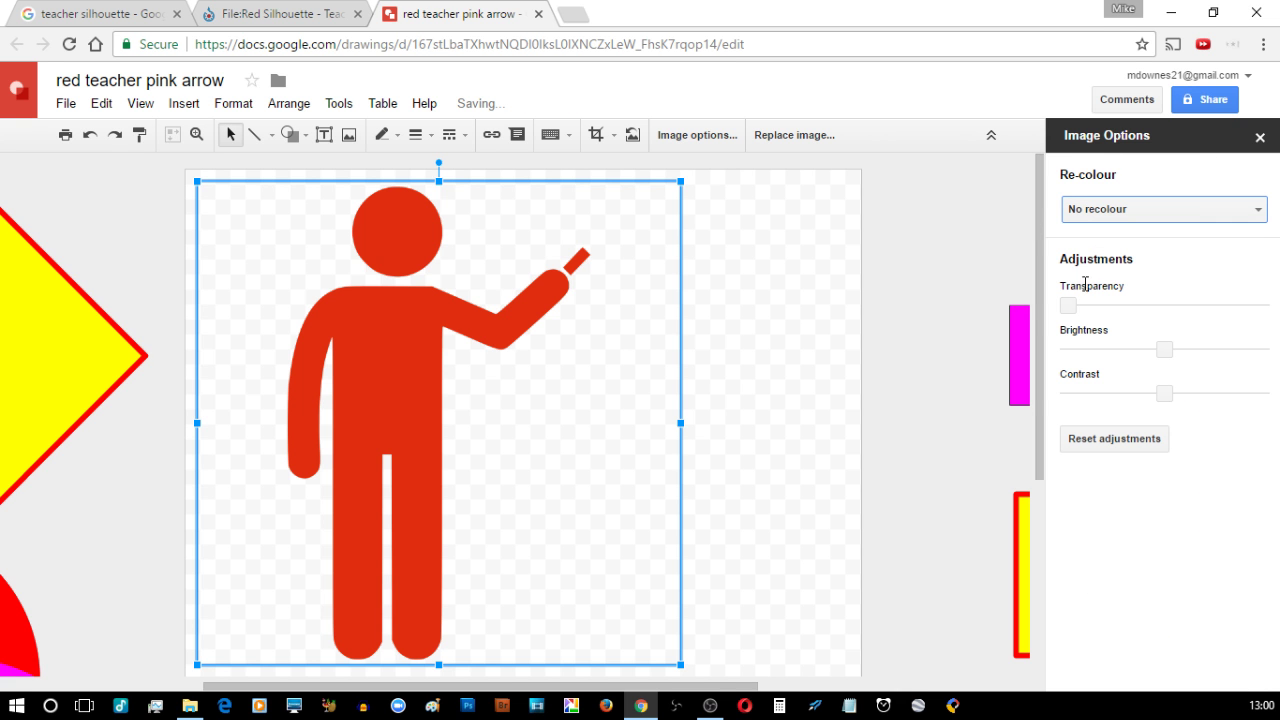
pyautogui.moveTo(1068, 305); pyautogui.dragTo(1041, 315)
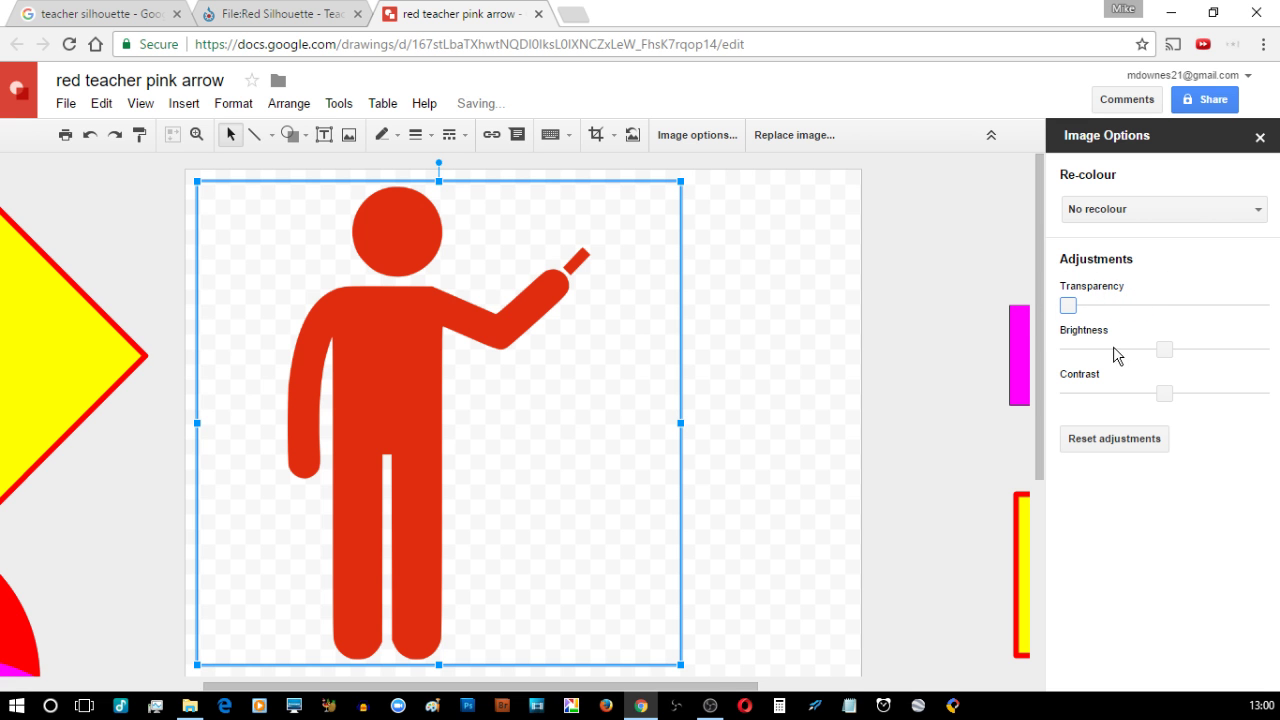
pyautogui.moveTo(1166, 346)
pyautogui.mouseDown()
pyautogui.moveTo(1254, 348)
pyautogui.moveTo(1064, 352)
pyautogui.moveTo(1052, 372)
pyautogui.moveTo(1167, 345)
pyautogui.mouseUp()
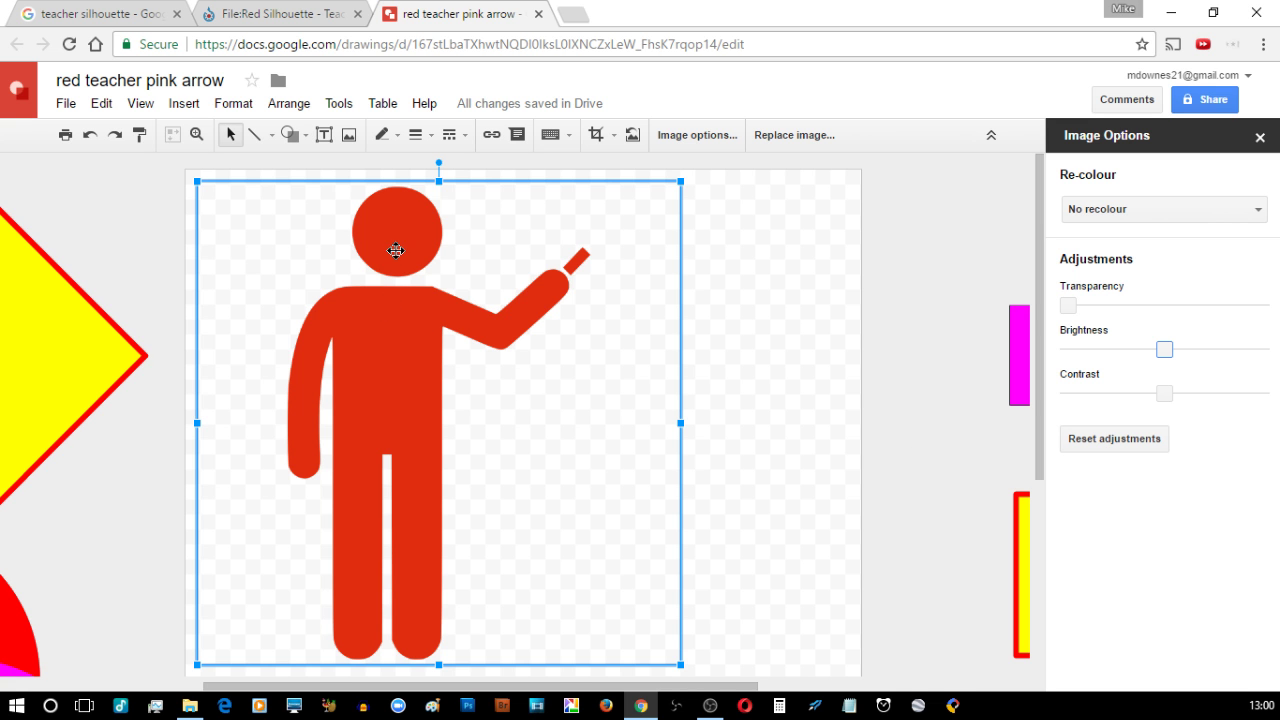
# - Move the teacher to the canvas's right edge and drag the RGB circles image into the centre
pyautogui.moveTo(396, 250); pyautogui.dragTo(973, 368)
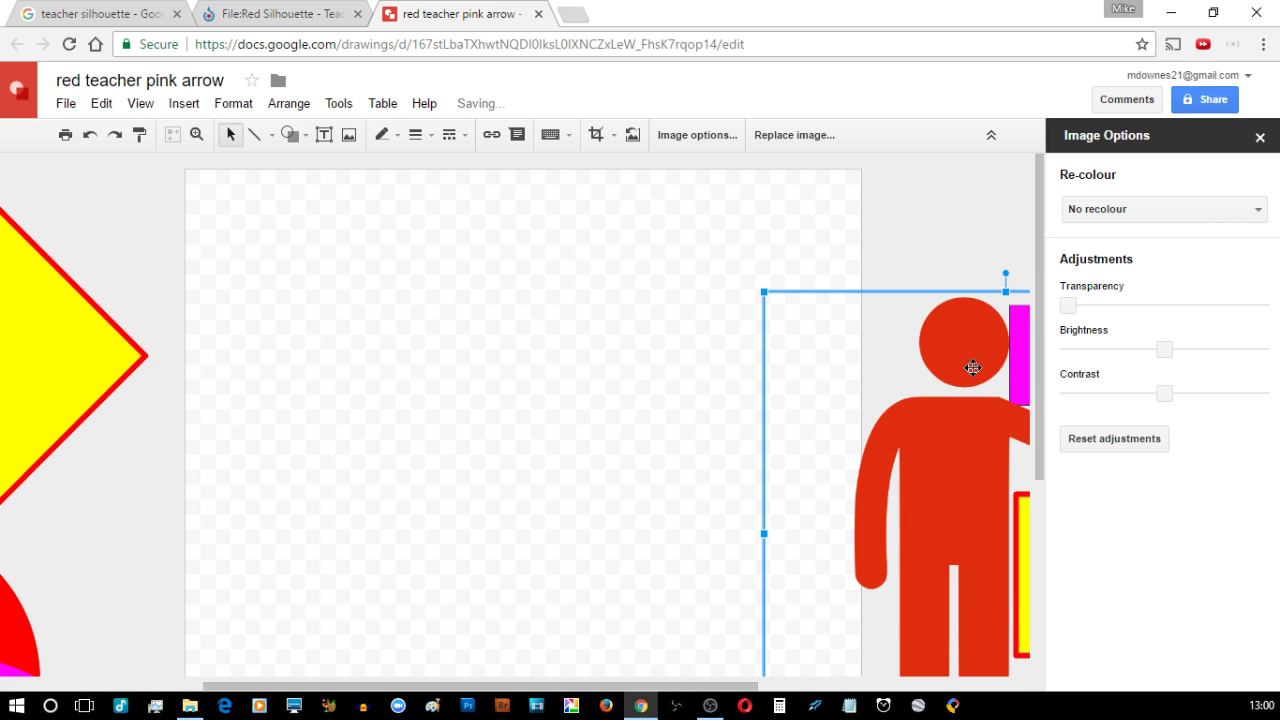
pyautogui.click(1260, 137)
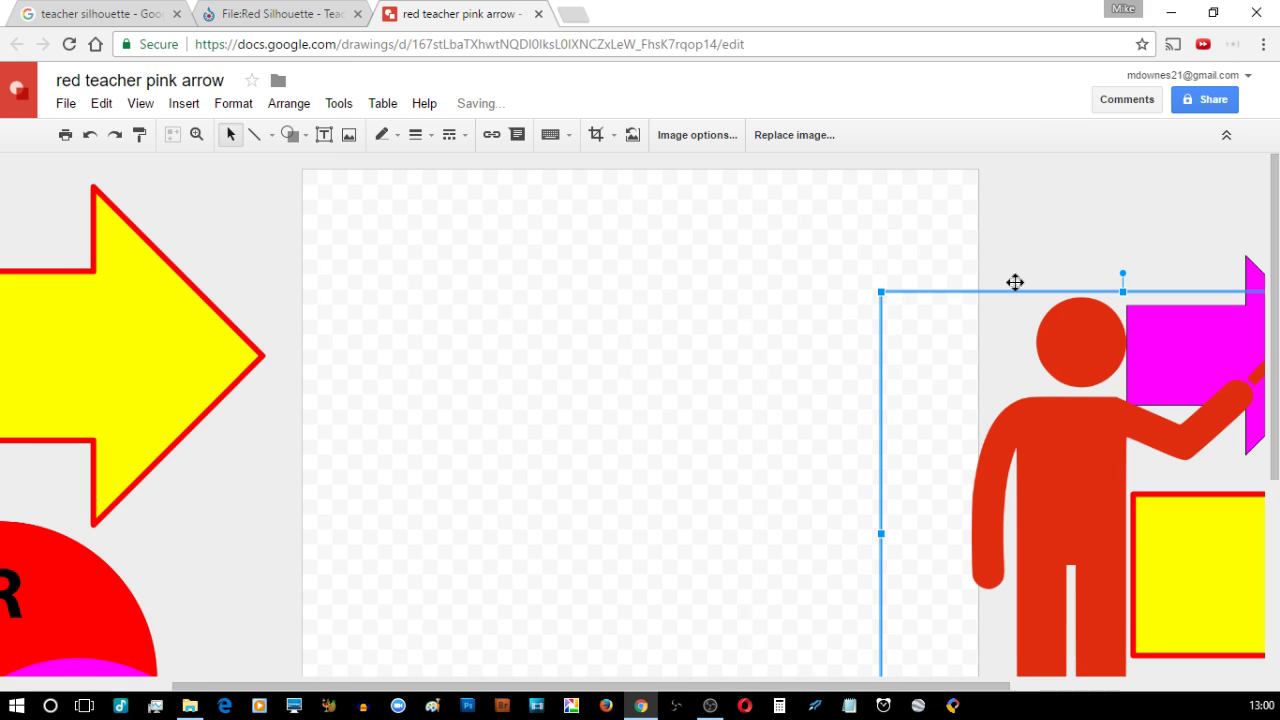
pyautogui.click(48, 592)
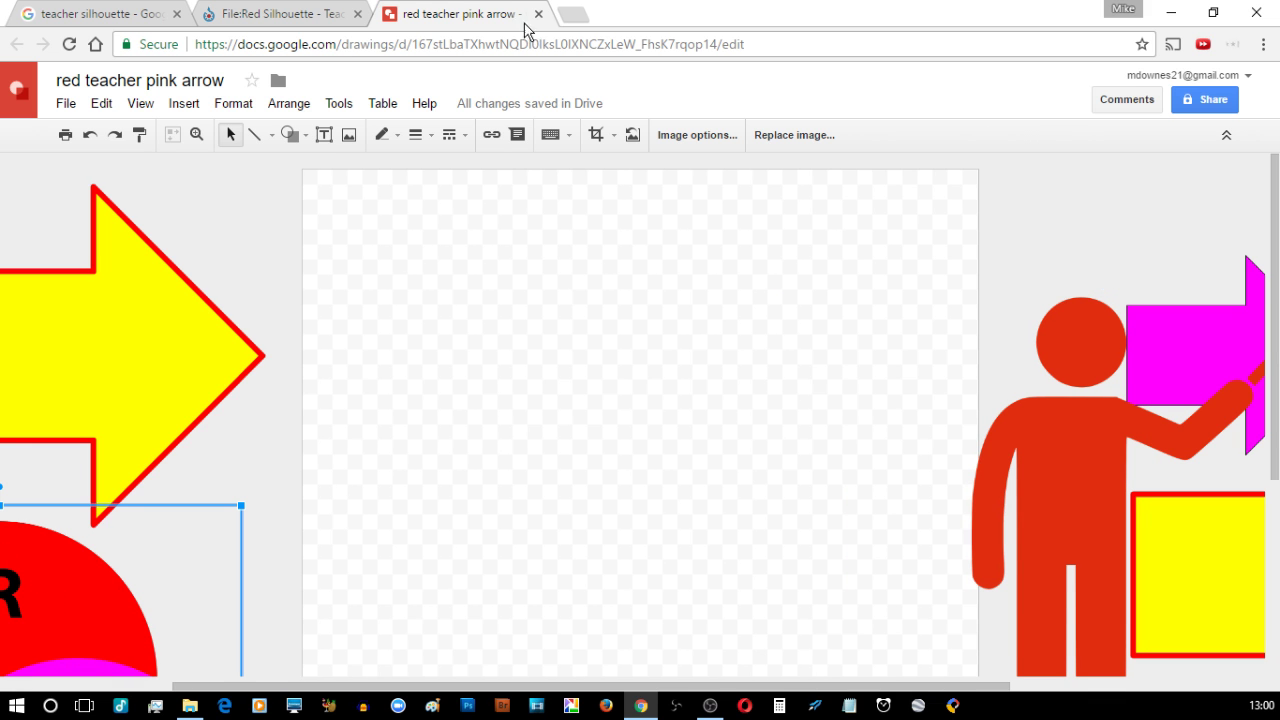
pyautogui.click(348, 135)
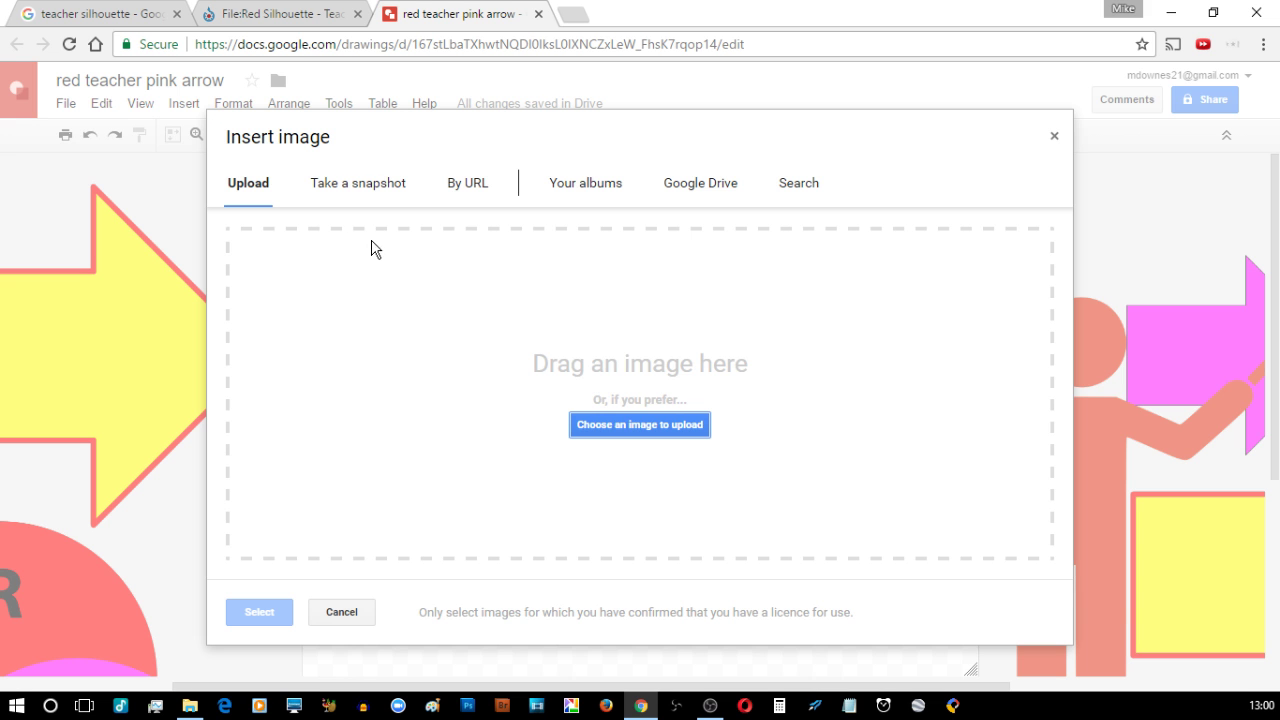
pyautogui.click(777, 199)
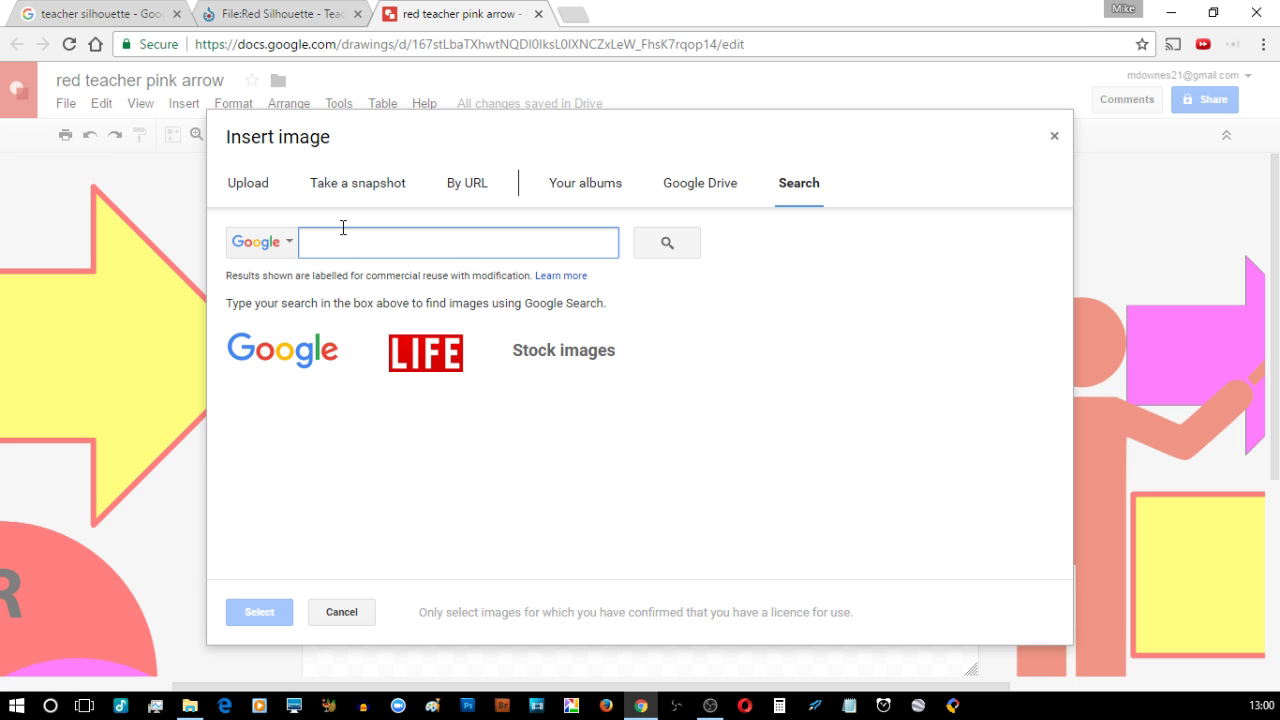
pyautogui.click(338, 612)
pyautogui.click(44, 620)
pyautogui.moveTo(44, 620); pyautogui.dragTo(634, 317)
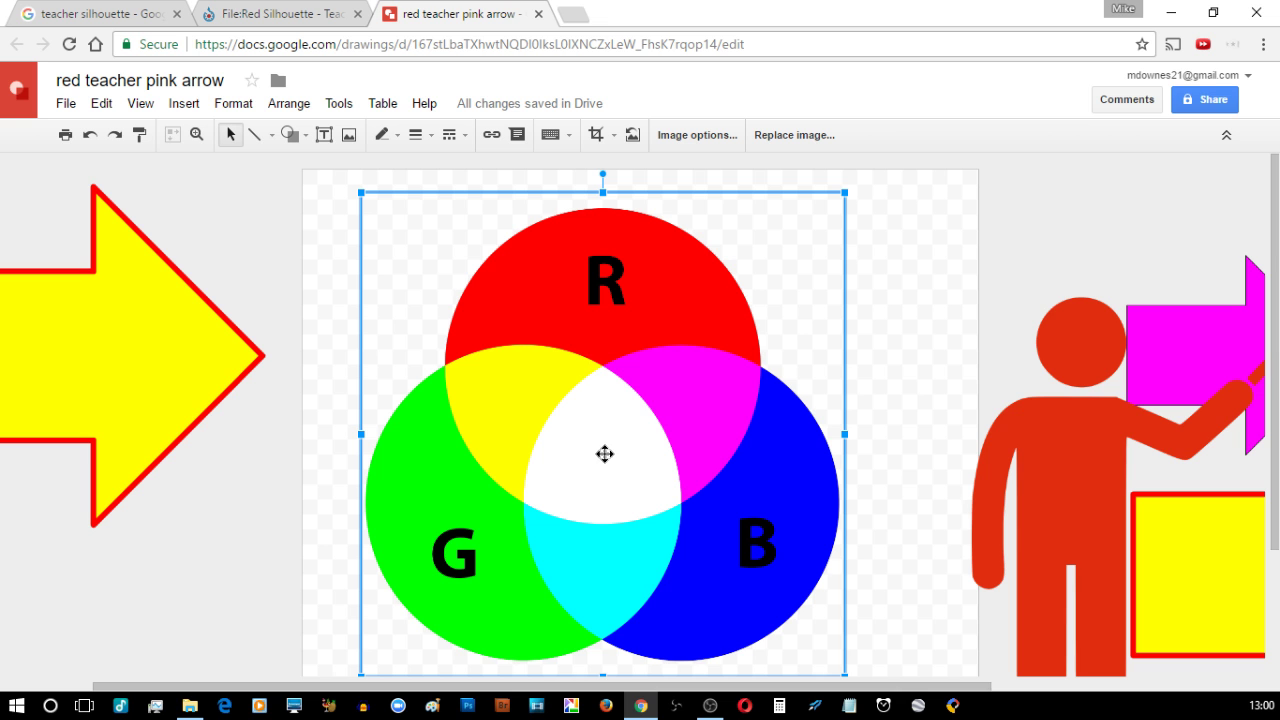
# - Open Image options for the RGB circles image and view its re-colour presets
pyautogui.click(688, 138)
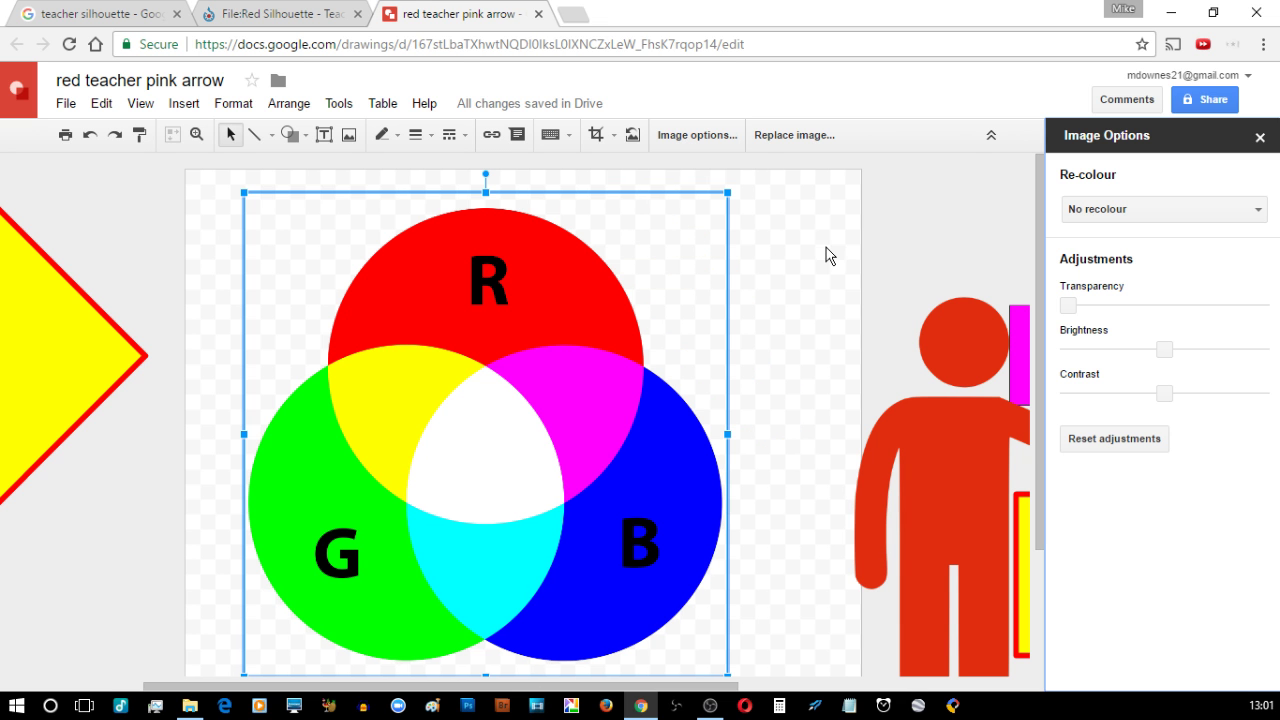
pyautogui.click(1108, 212)
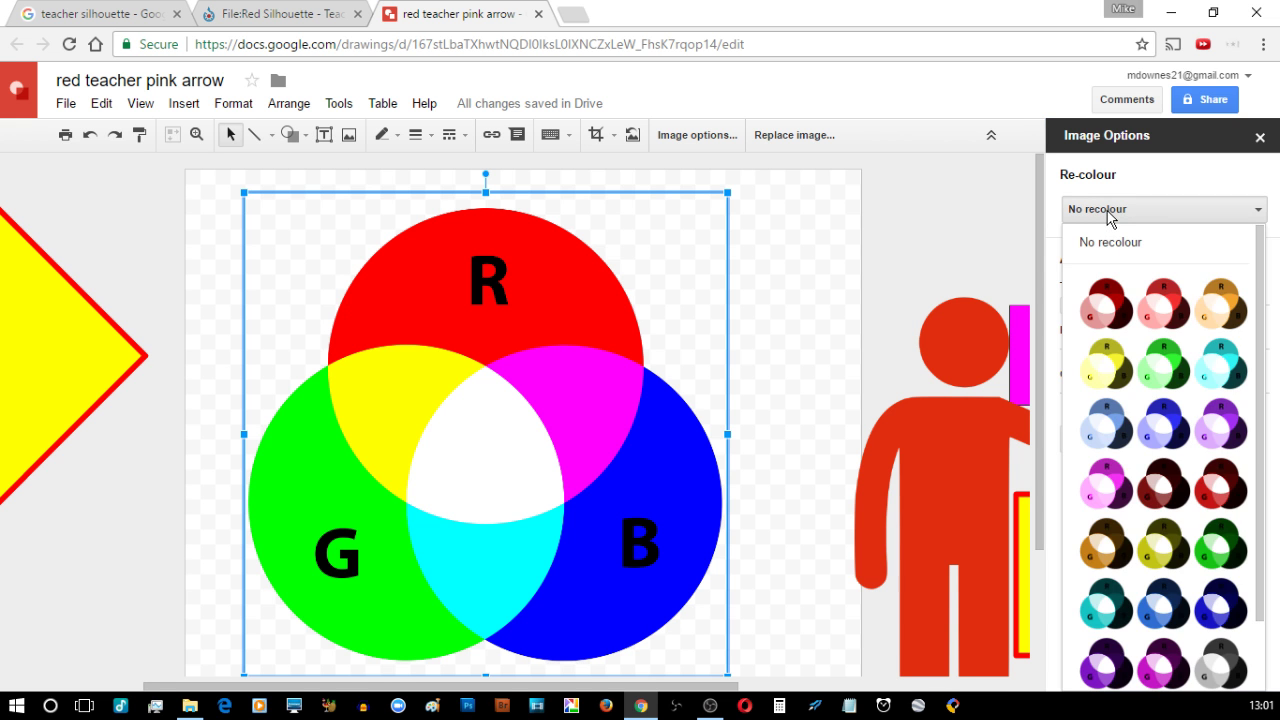
pyautogui.click(1108, 212)
# - Move the yellow arrow onto the canvas and back outside, then reopen the RGB re-colour presets
pyautogui.click(34, 352)
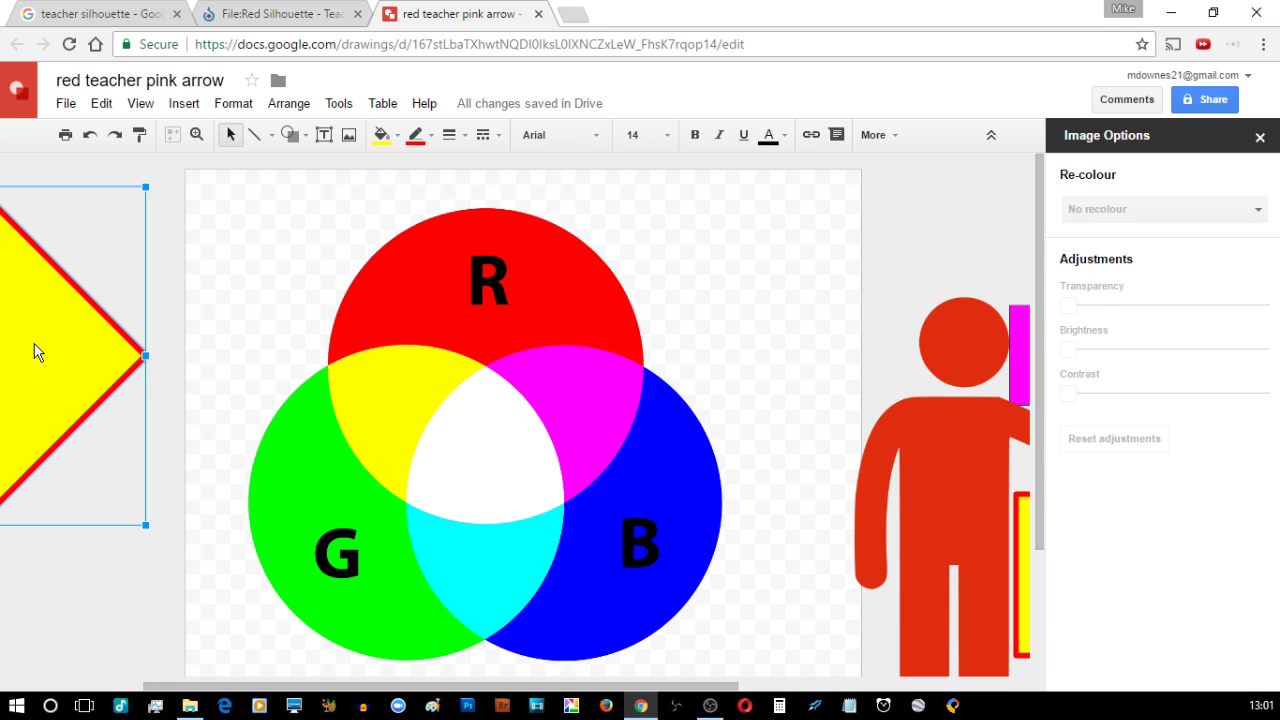
pyautogui.moveTo(34, 352); pyautogui.dragTo(809, 291)
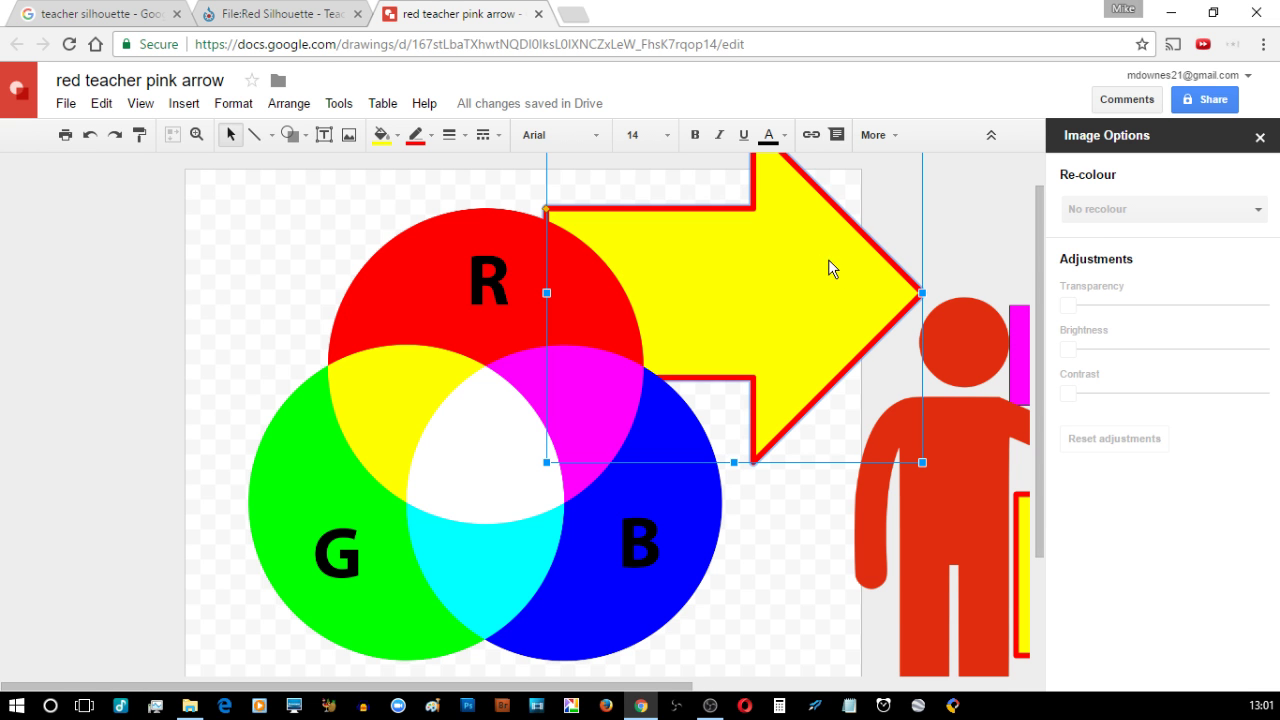
pyautogui.moveTo(840, 268); pyautogui.dragTo(42, 379)
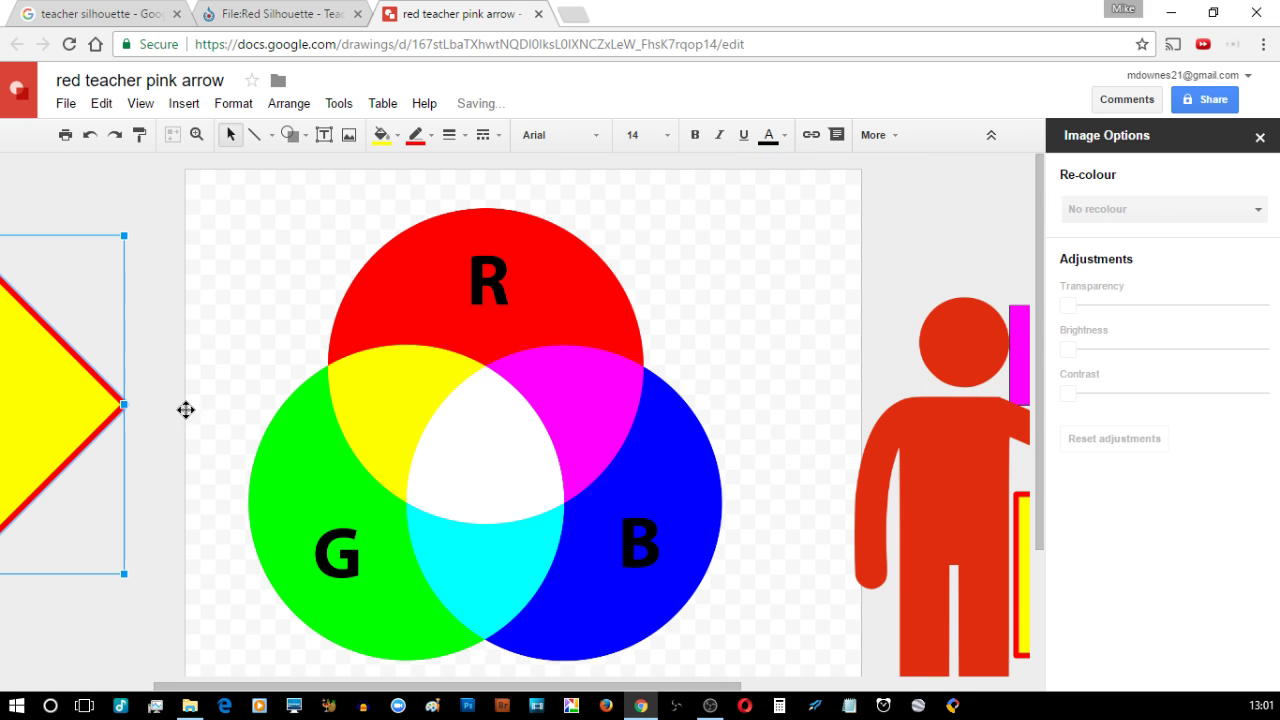
pyautogui.click(459, 330)
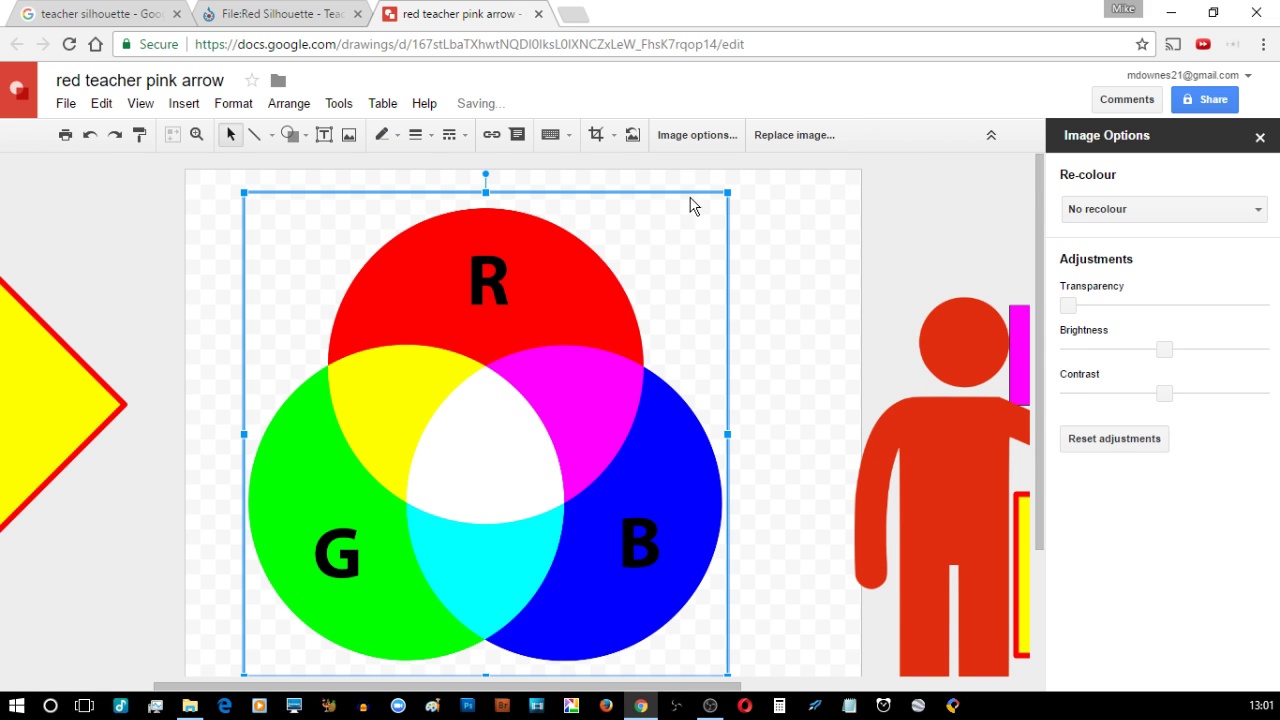
pyautogui.click(1084, 214)
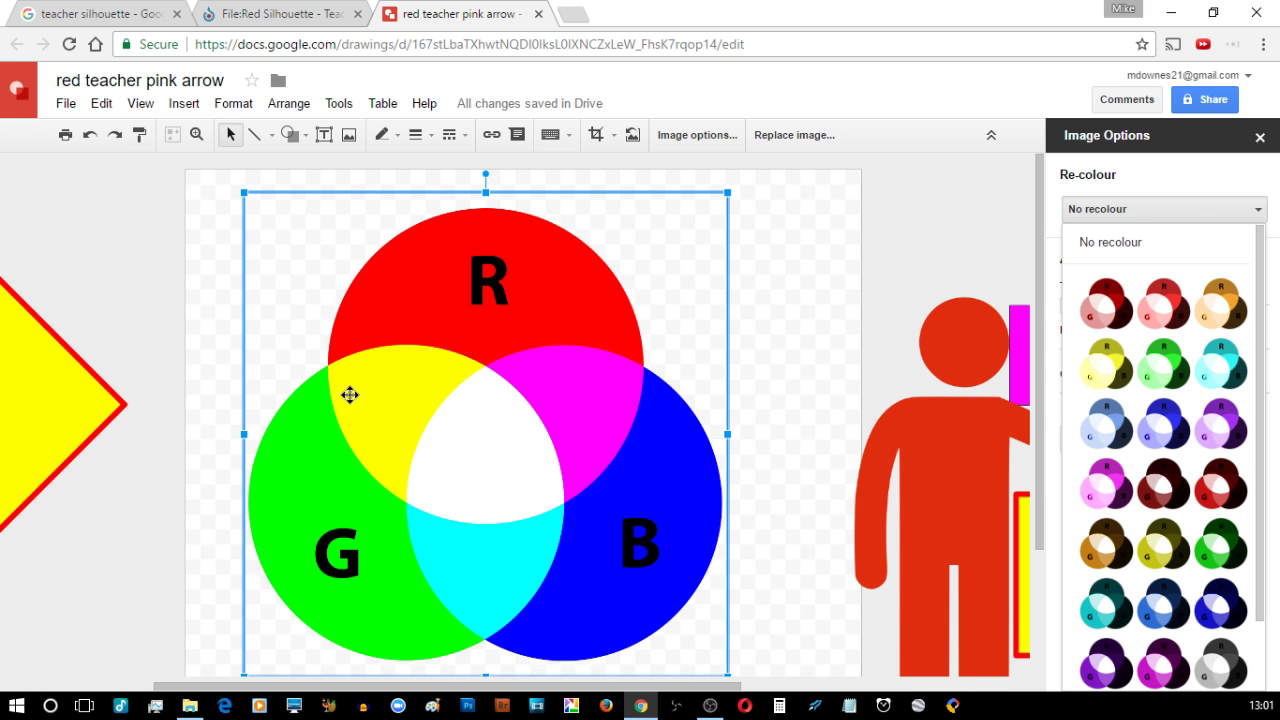
# - Recolour the RGB circles with Light 4, then Dark 9 purple, and close Image options
pyautogui.click(1122, 372)
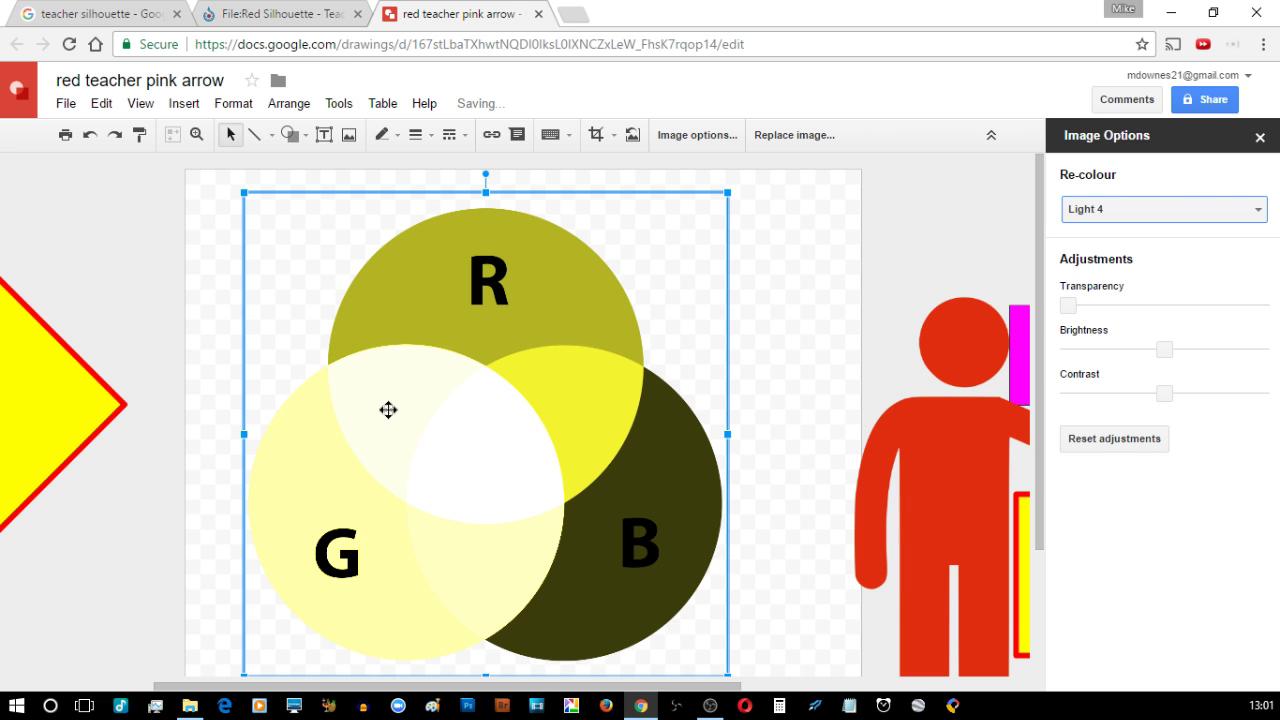
pyautogui.click(1192, 212)
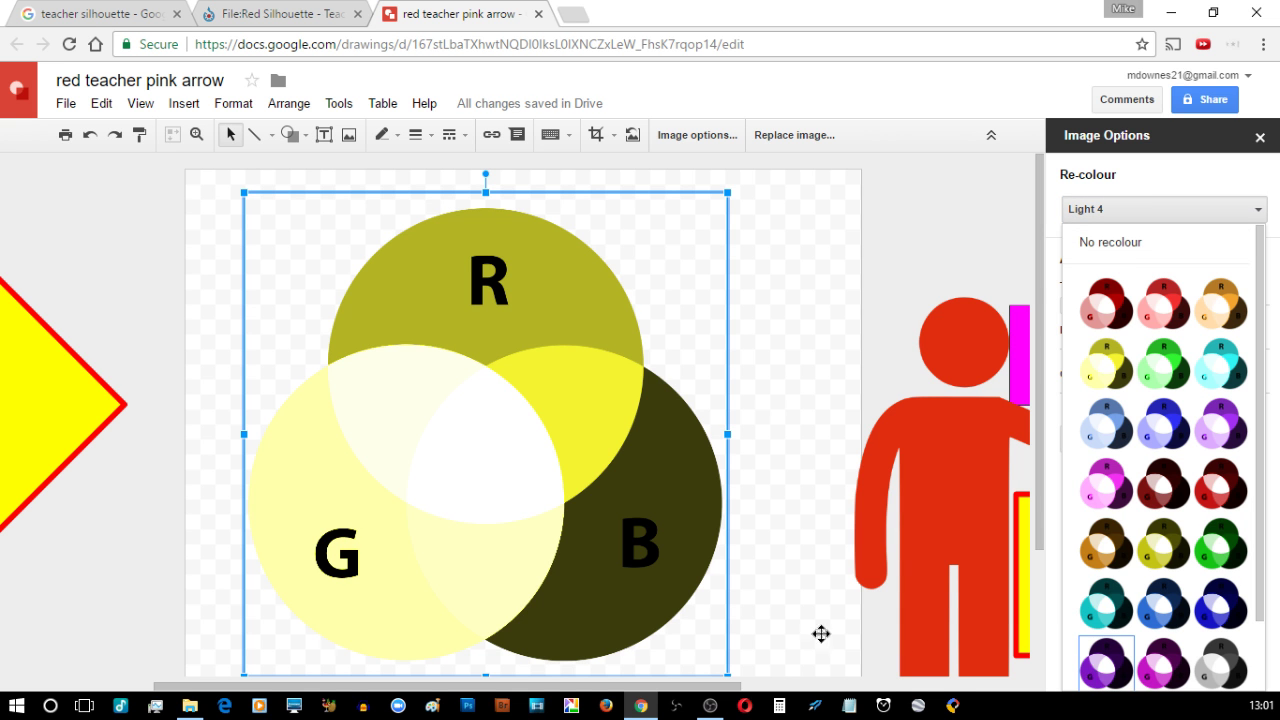
pyautogui.press('Return')
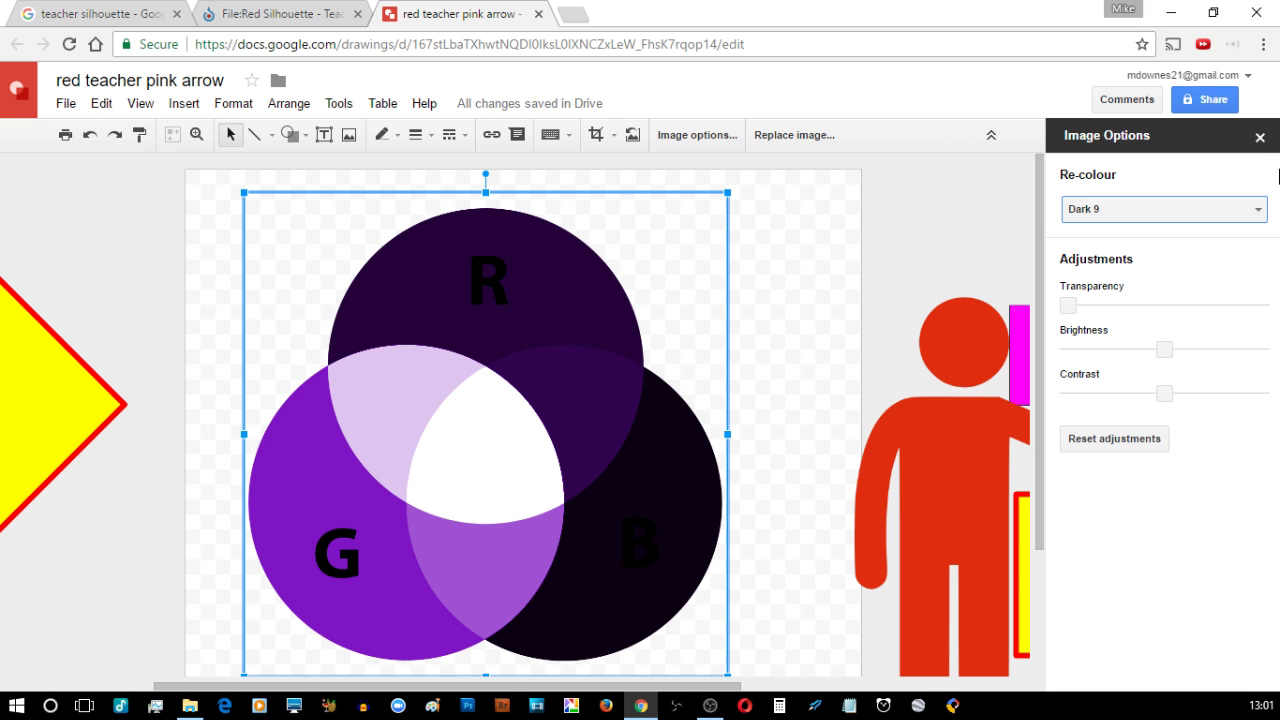
pyautogui.click(1259, 139)
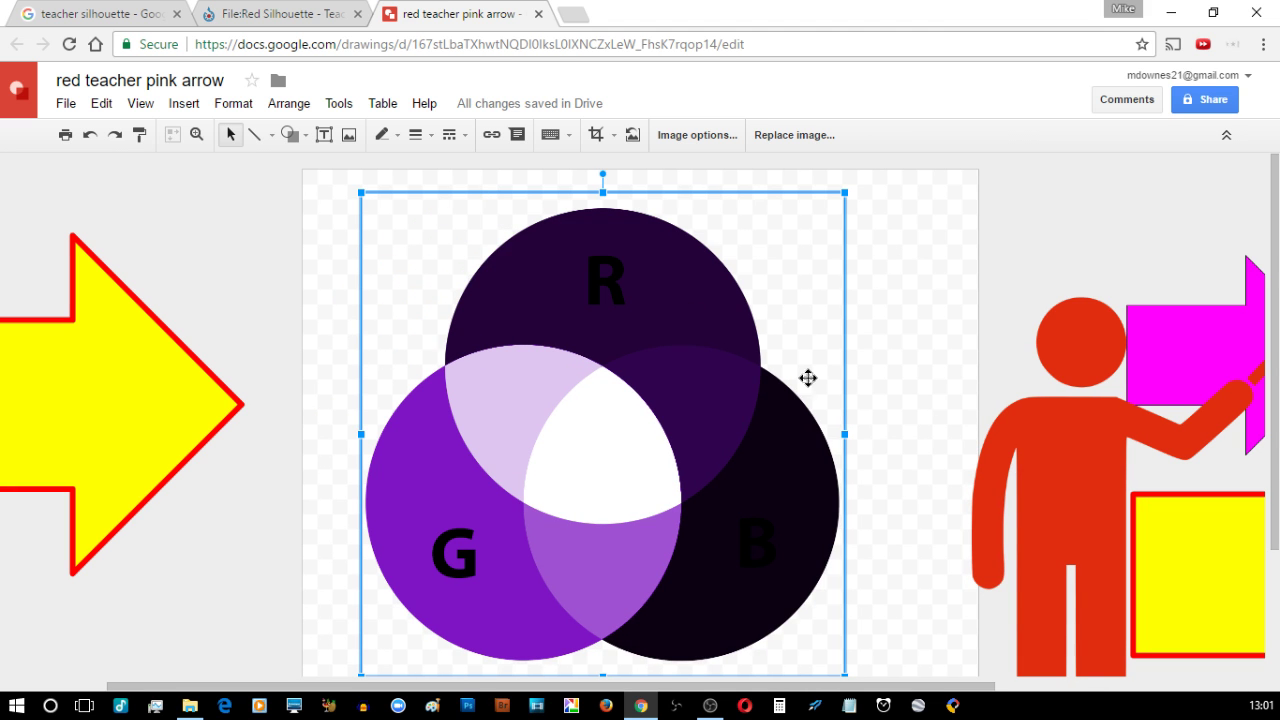
# - Drag the red teacher silhouette from the right edge onto the purple RGB circles in the centre
pyautogui.click(1040, 443)
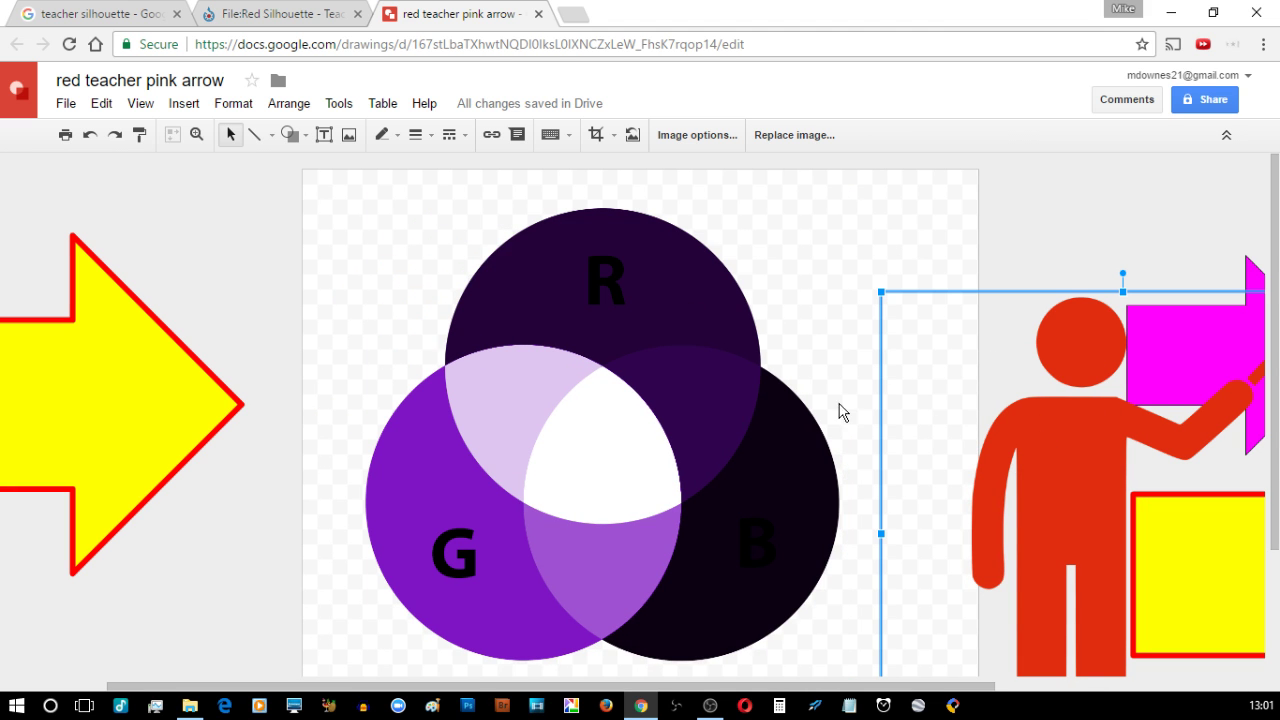
pyautogui.moveTo(936, 449); pyautogui.dragTo(430, 376)
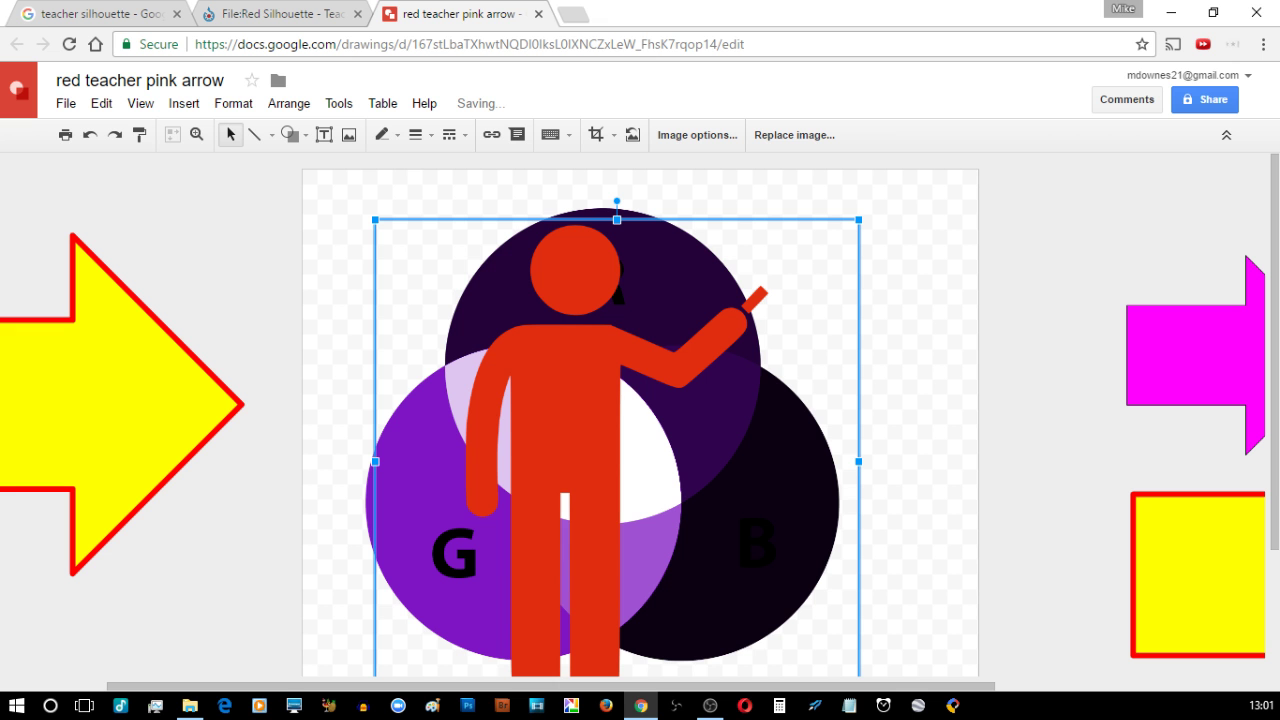
pyautogui.hotkey('alt', 'Tab')
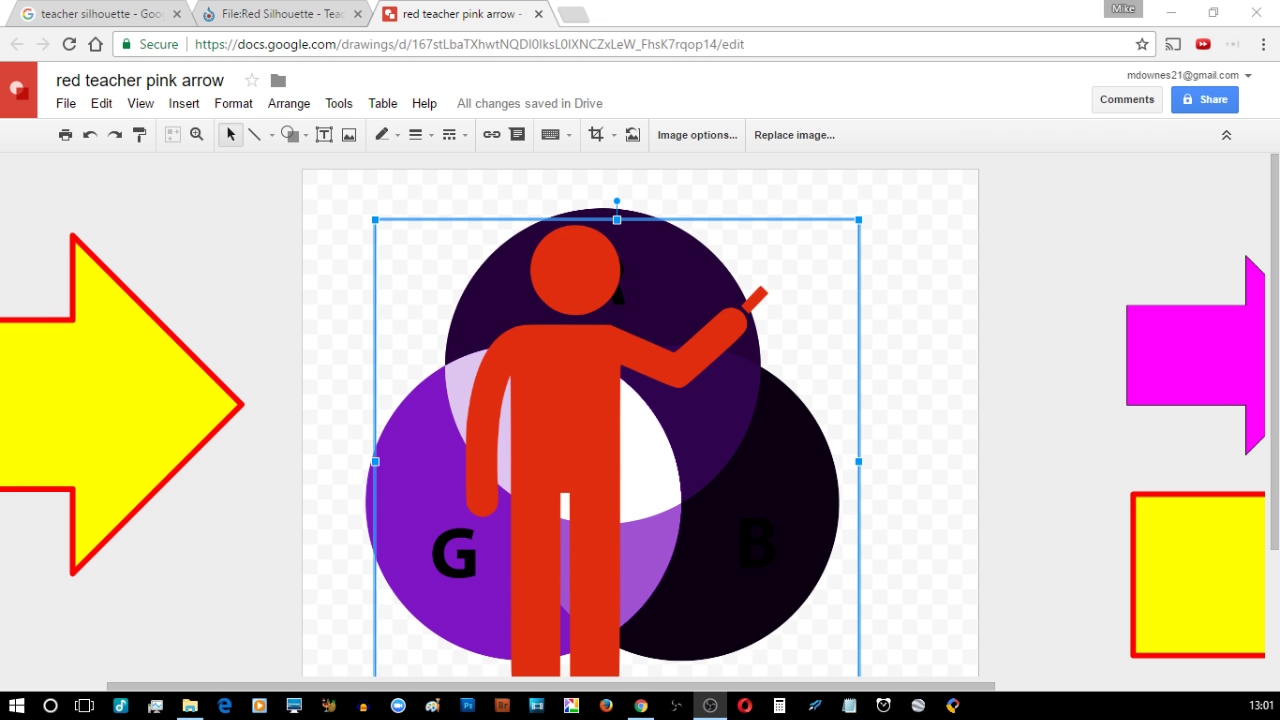